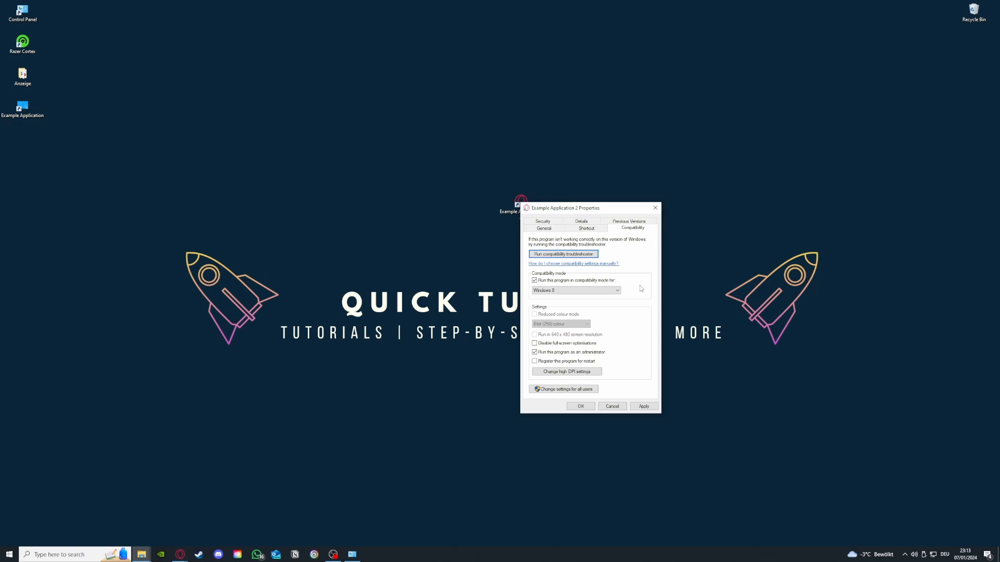
- Apply the compatibility settings for Example Application 2 and close its properties
left_click(643, 407)
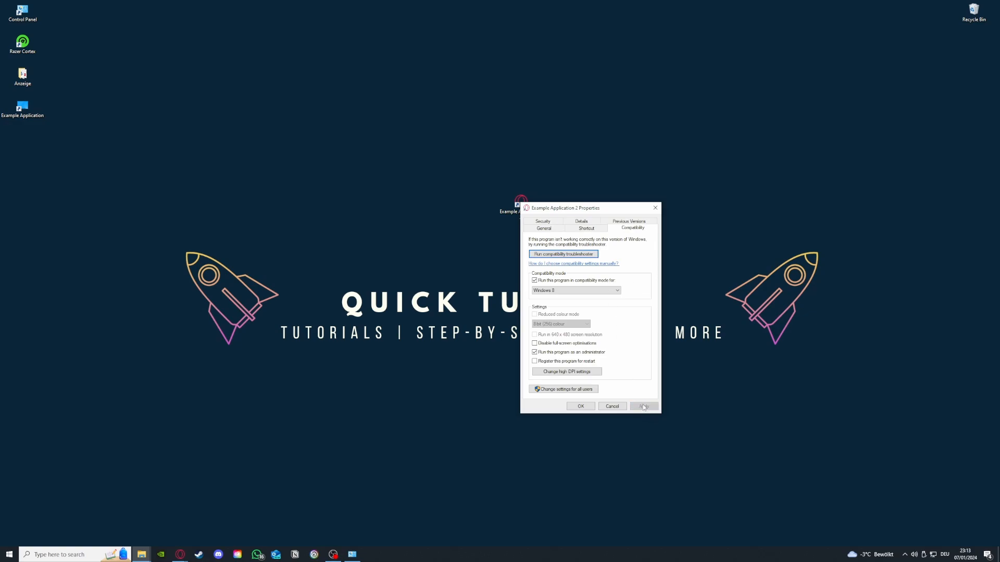
left_click(575, 409)
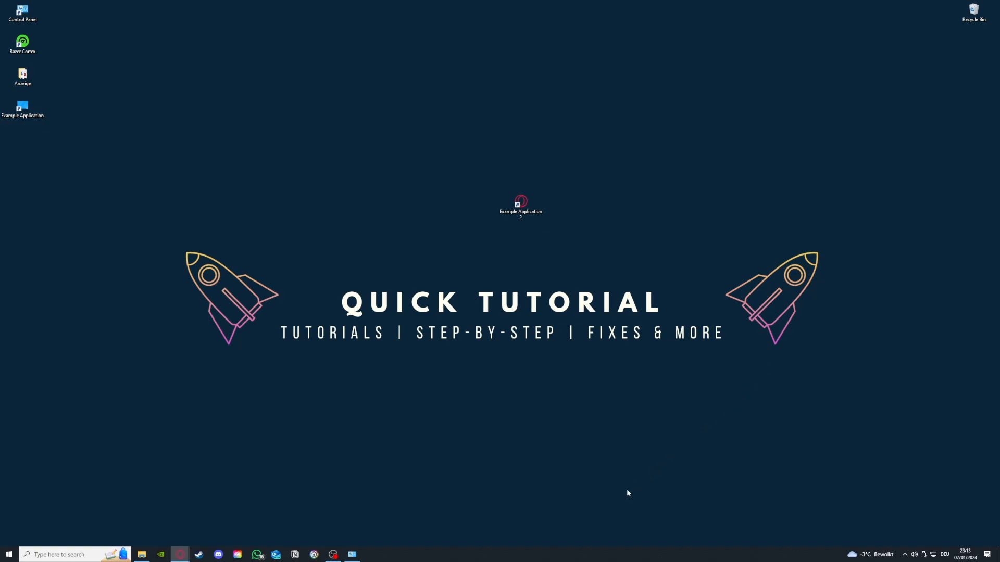
- Open Task Manager from the desktop and maximize its window
right_click(553, 555)
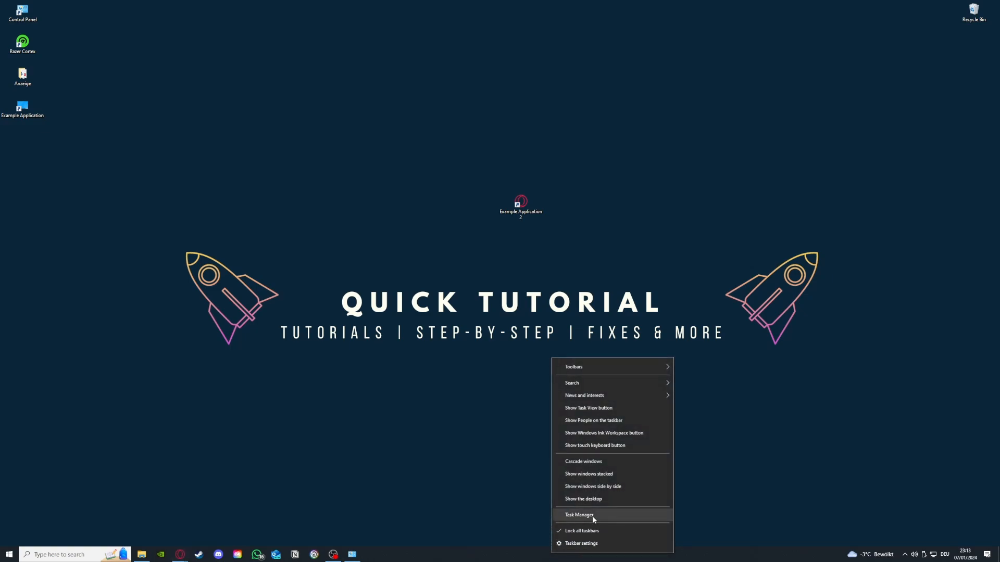
left_click(595, 516)
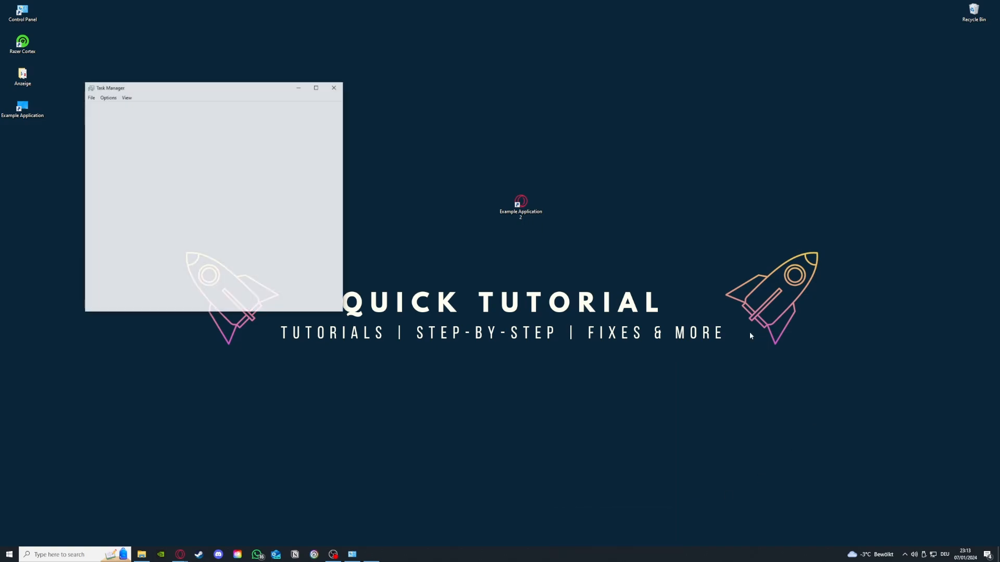
left_click(317, 87)
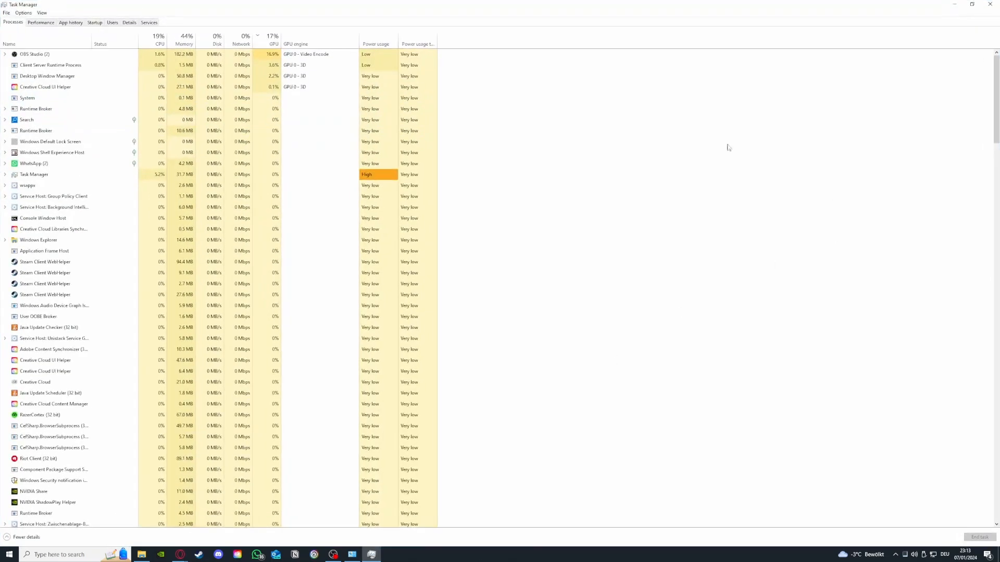
- Look through the running processes and end the first Steam Client WebHelper task in the list
scroll(121, 153, "down", 7)
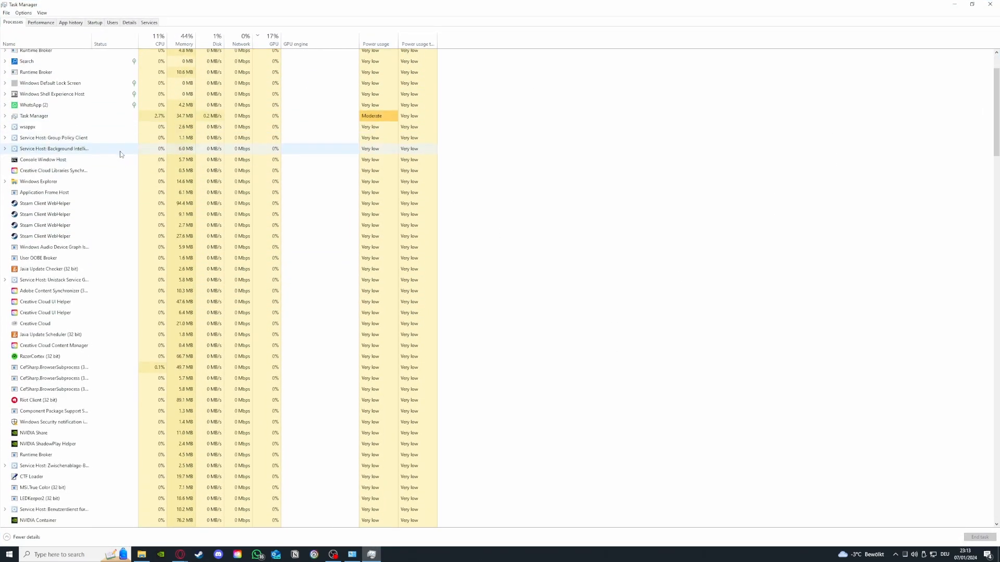
scroll(120, 155, "down", 12)
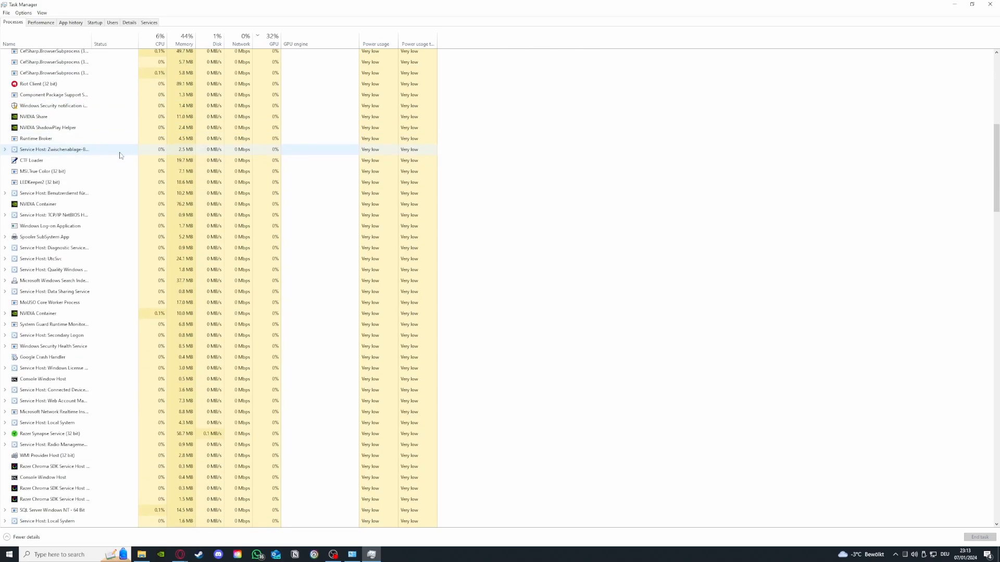
scroll(121, 156, "down", 11)
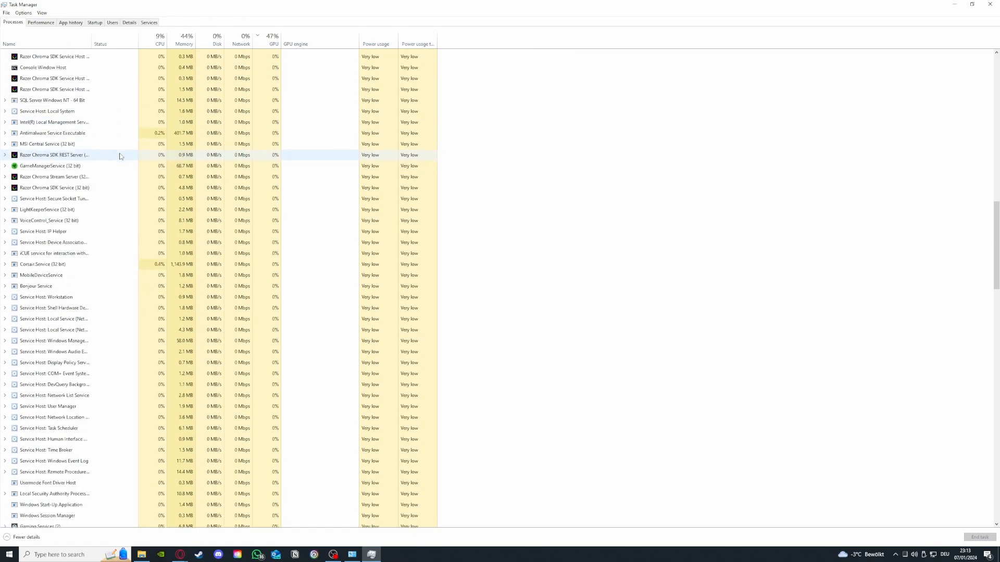
scroll(125, 165, "down", 4)
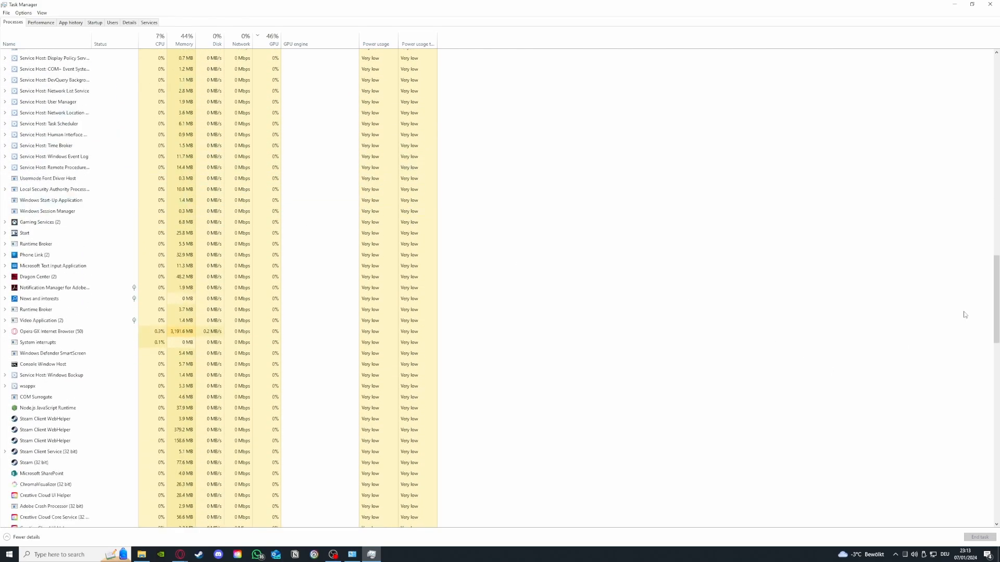
left_click_drag(995, 313, 996, 99)
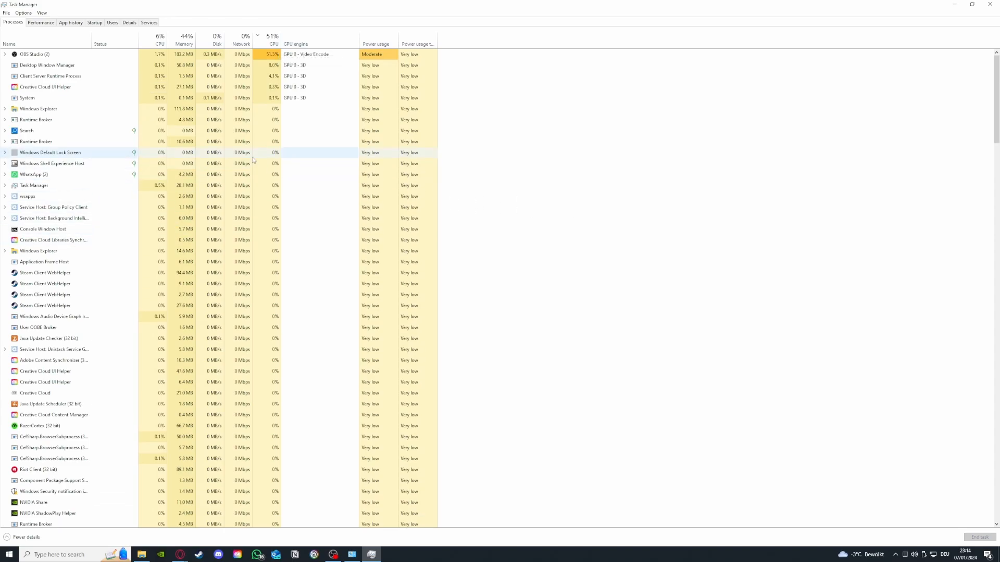
left_click(118, 274)
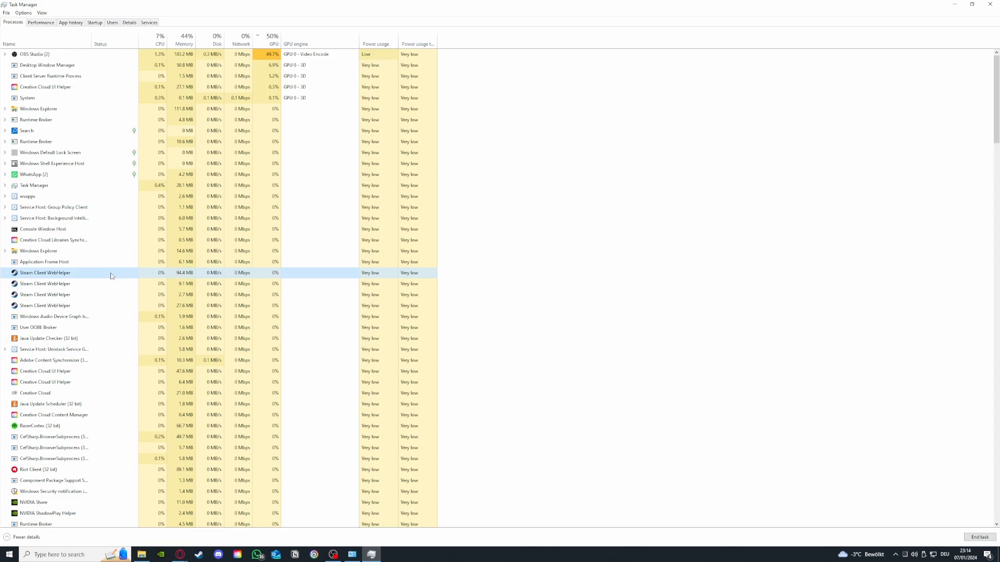
right_click(110, 276)
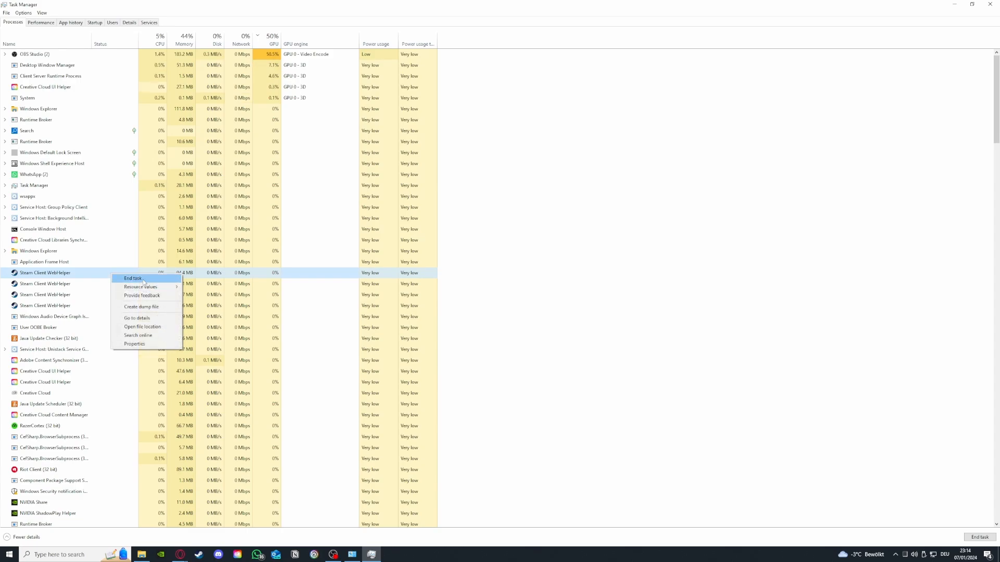
left_click(135, 278)
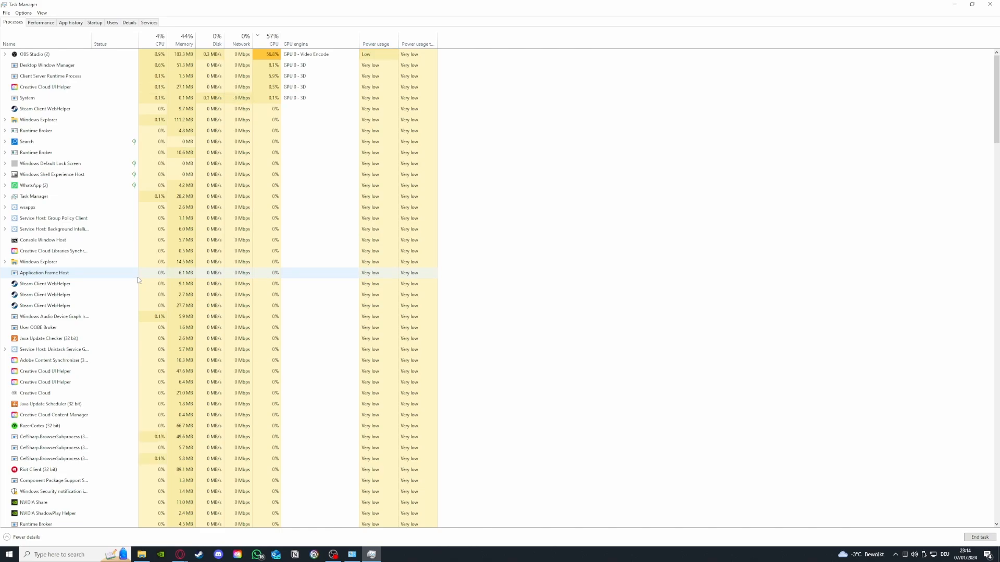
- Examine the CPU and GPU performance graphs, and return to the list of running processes
left_click(53, 24)
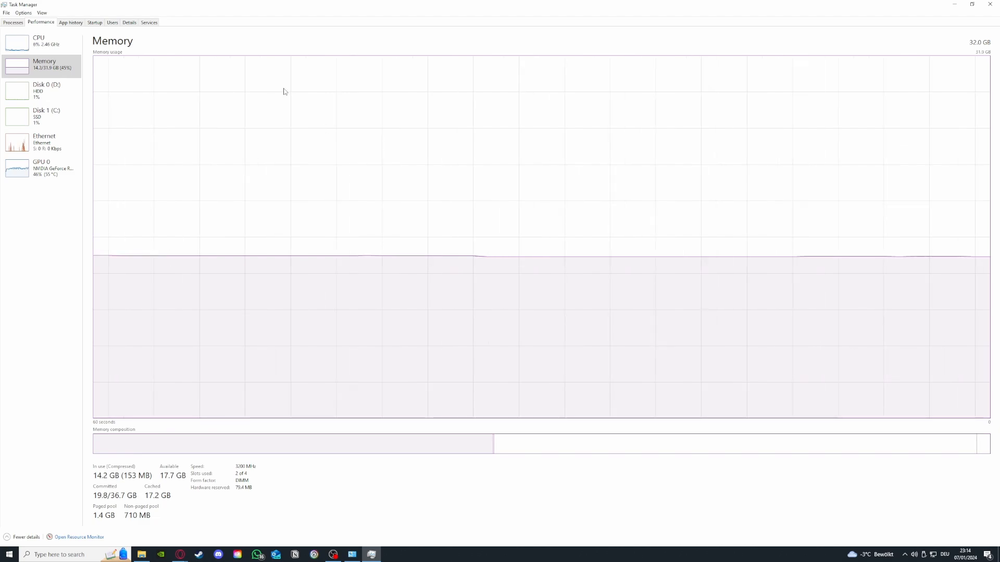
left_click(39, 42)
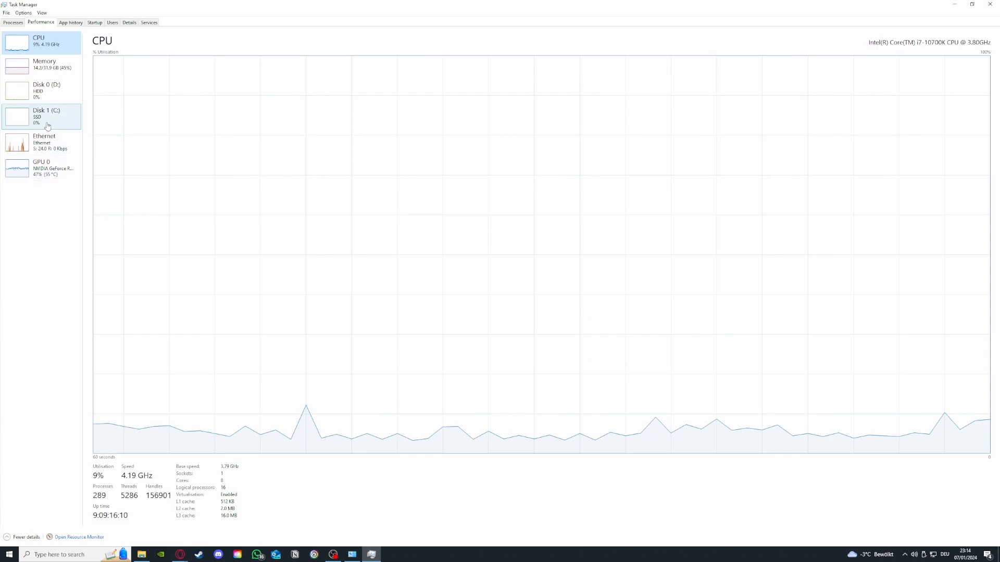
left_click(42, 167)
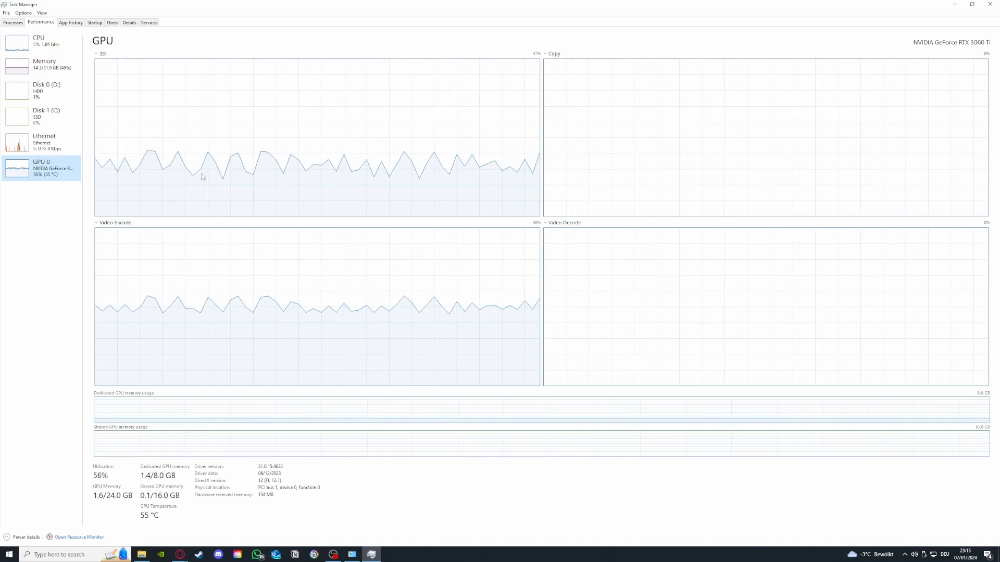
left_click(11, 23)
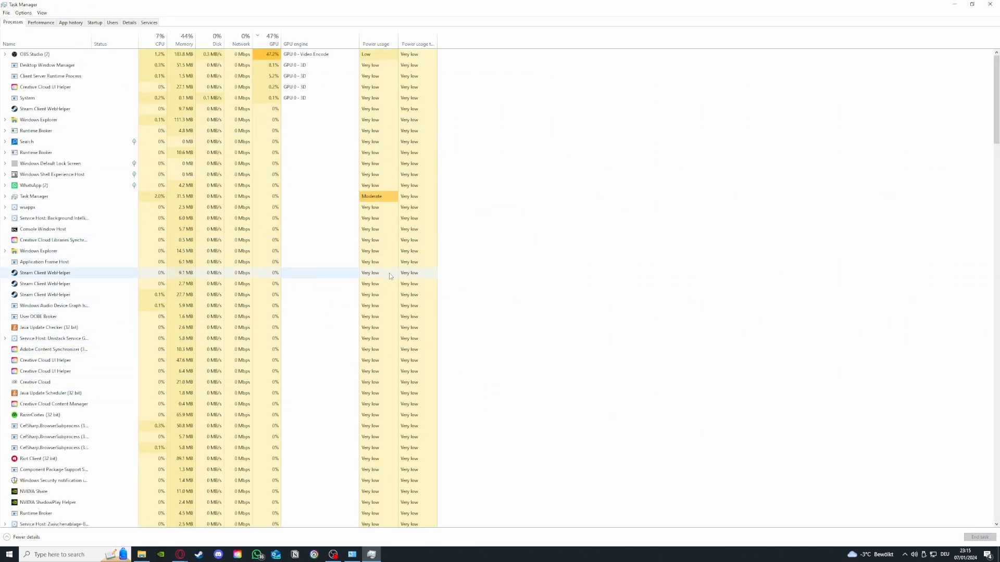
scroll(109, 290, "down", 3)
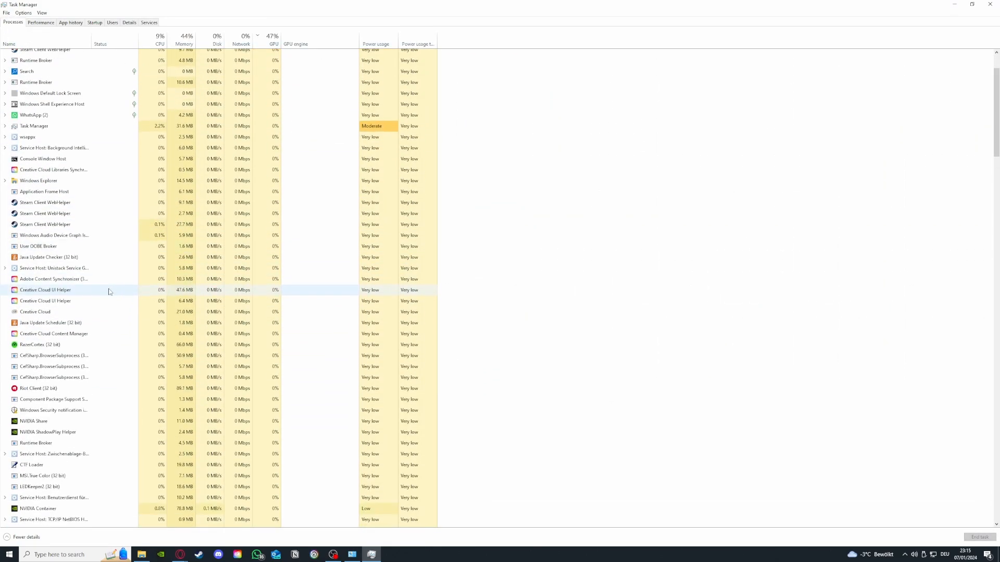
scroll(110, 289, "up", 3)
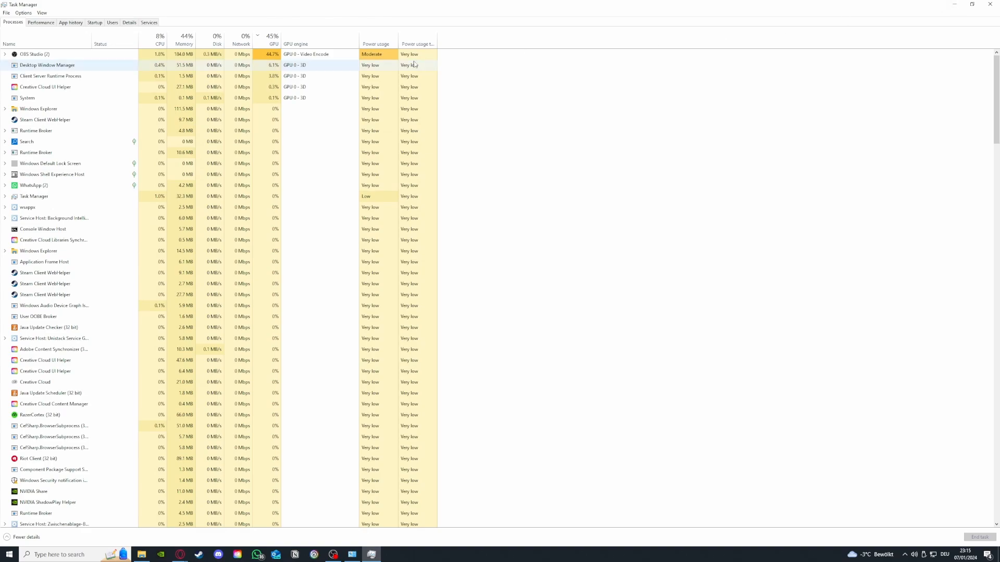
- Review the startup apps and the options offered for Parsec and iCUE, and close Task Manager
left_click(72, 24)
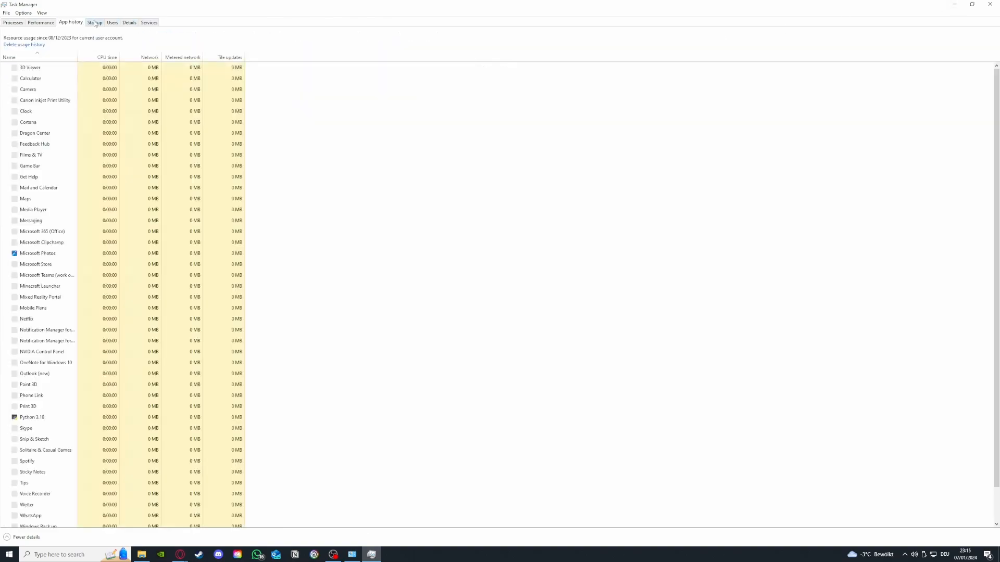
left_click(95, 23)
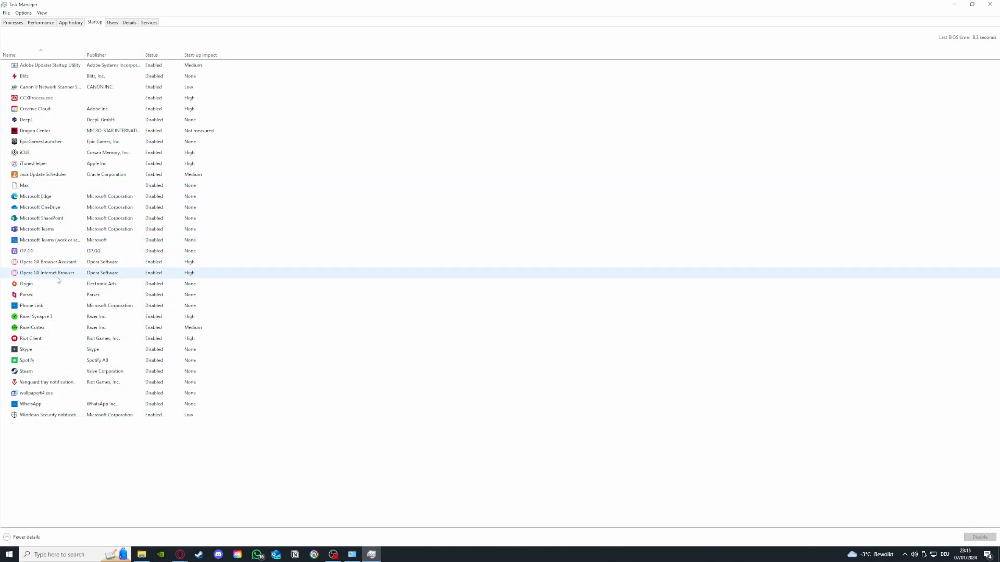
left_click(55, 295)
right_click(66, 296)
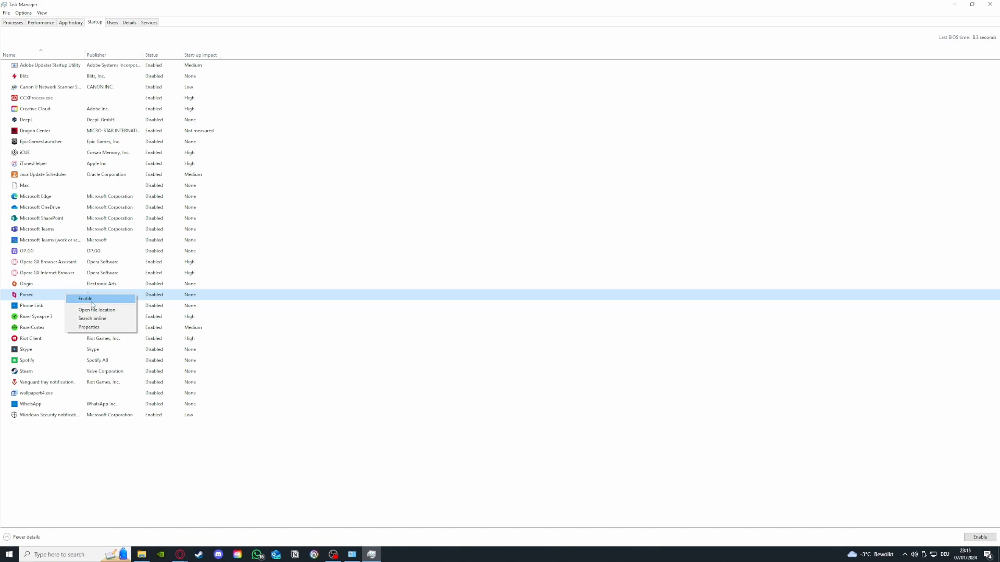
left_click(95, 157)
right_click(58, 155)
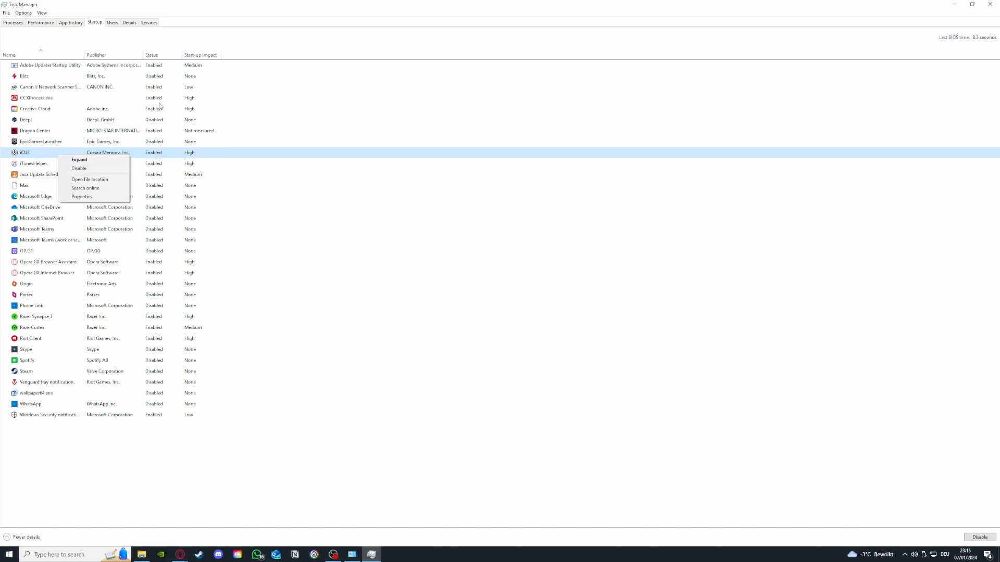
left_click(106, 169)
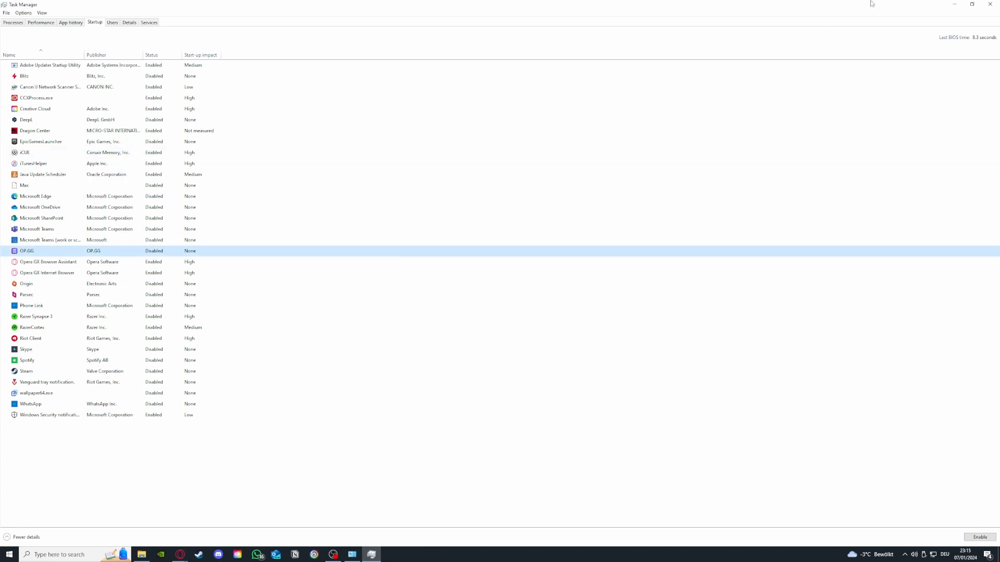
left_click(990, 4)
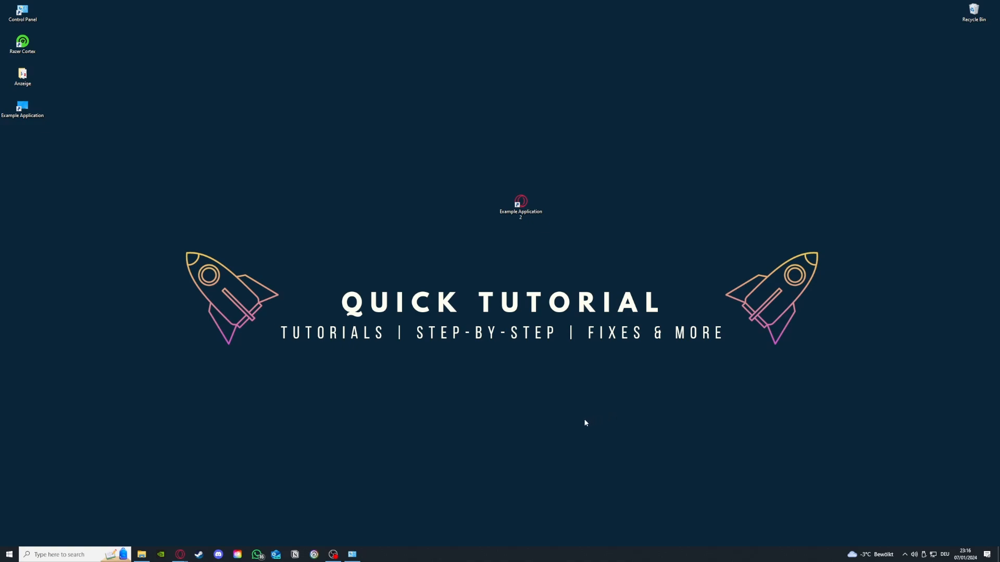
- Reopen Task Manager from the desktop and enlarge its window to show more processes and columns
right_click(455, 560)
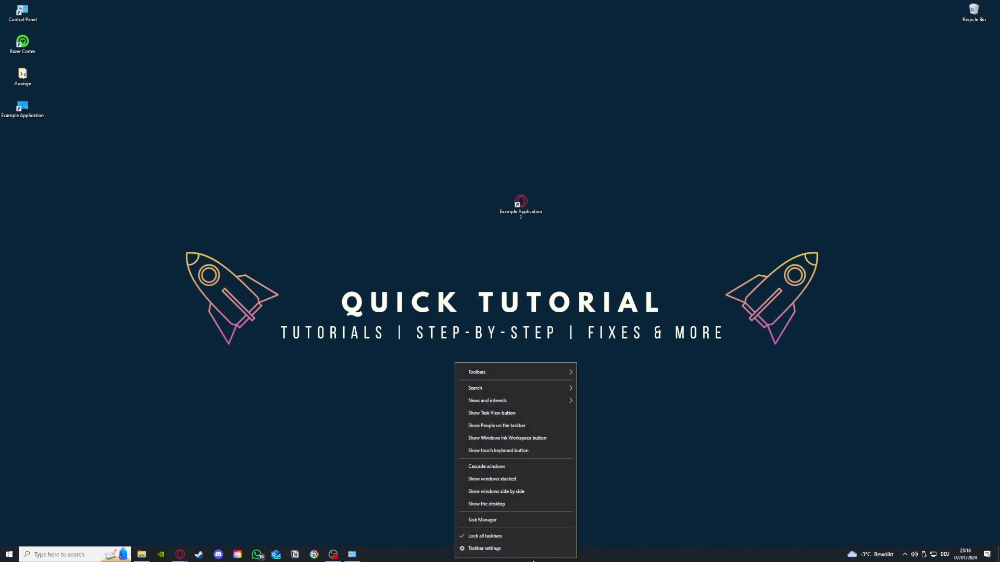
left_click(488, 521)
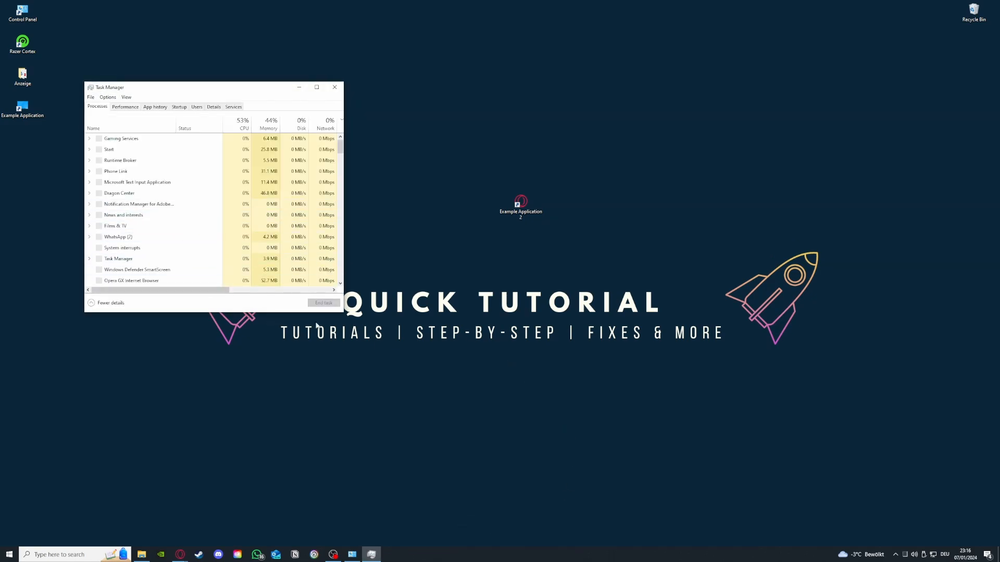
left_click_drag(339, 313, 650, 446)
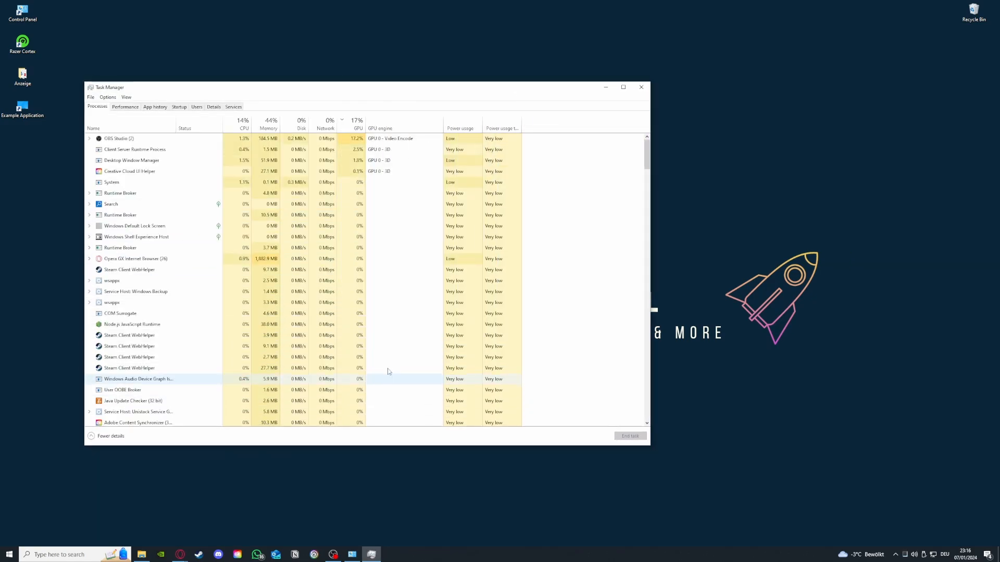
- Select the individual Steam Client WebHelper processes one by one to inspect them, and close Task Manager
left_click(182, 269)
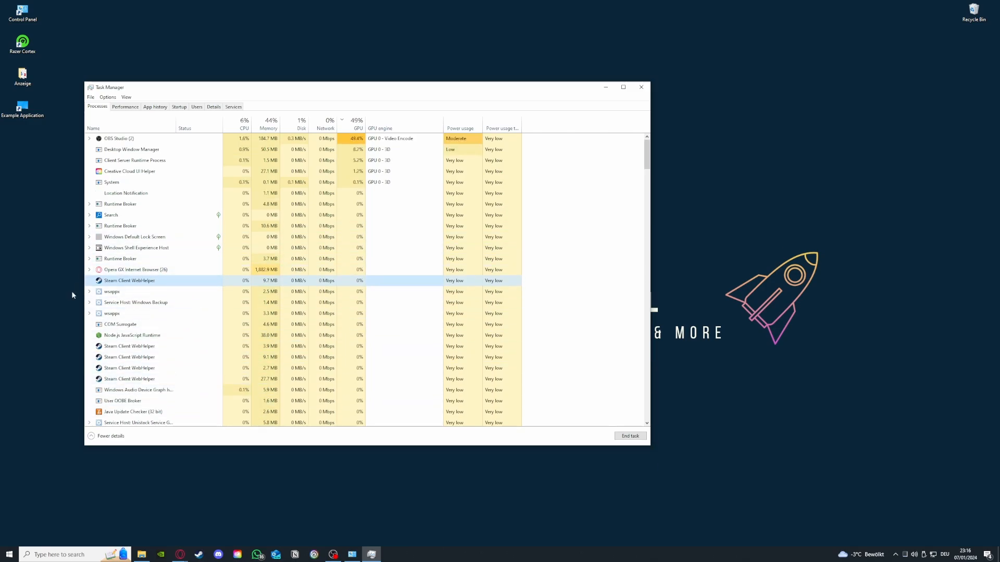
scroll(104, 364, "down", 3)
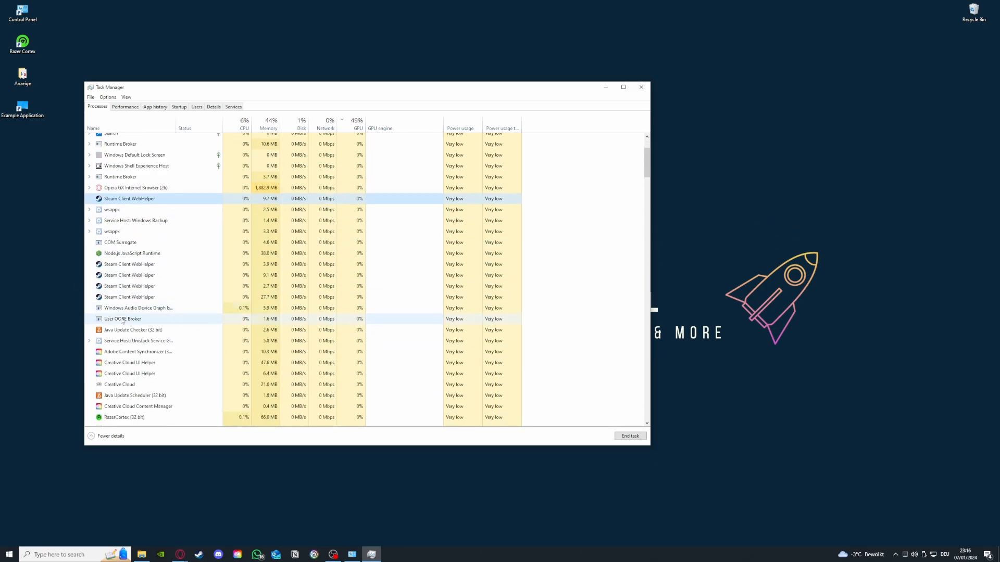
left_click(119, 263)
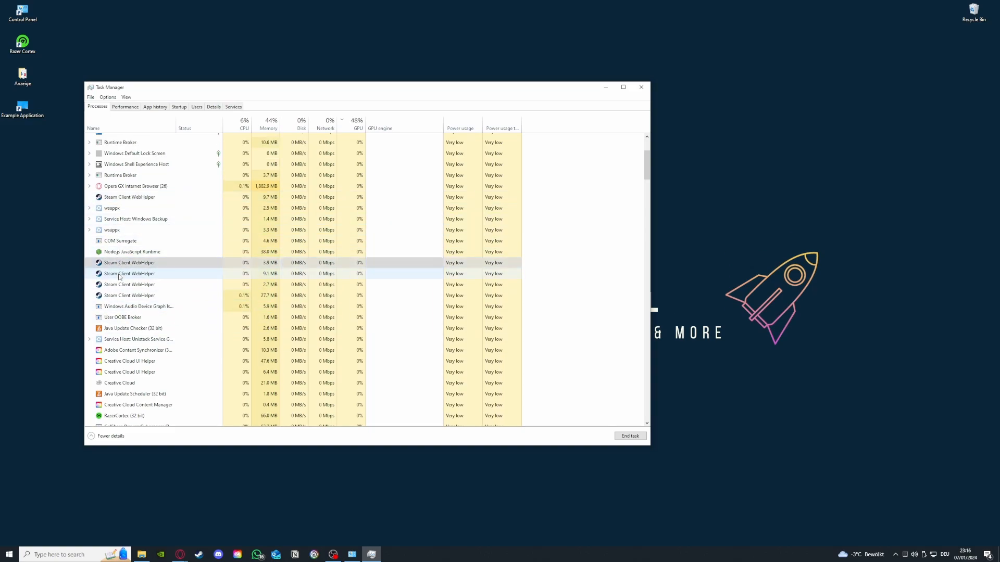
left_click(121, 273)
left_click(122, 284)
left_click(124, 297)
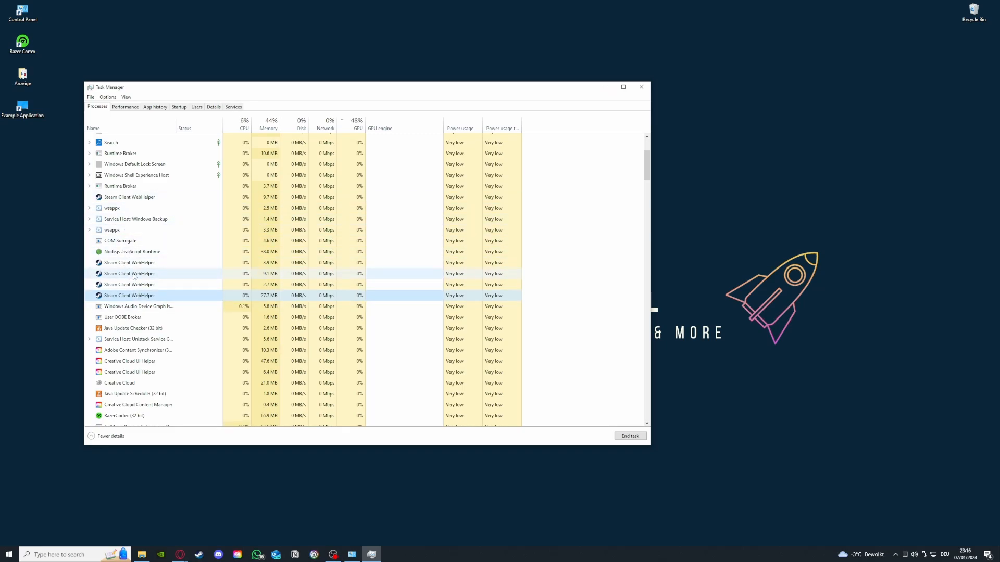
left_click(640, 85)
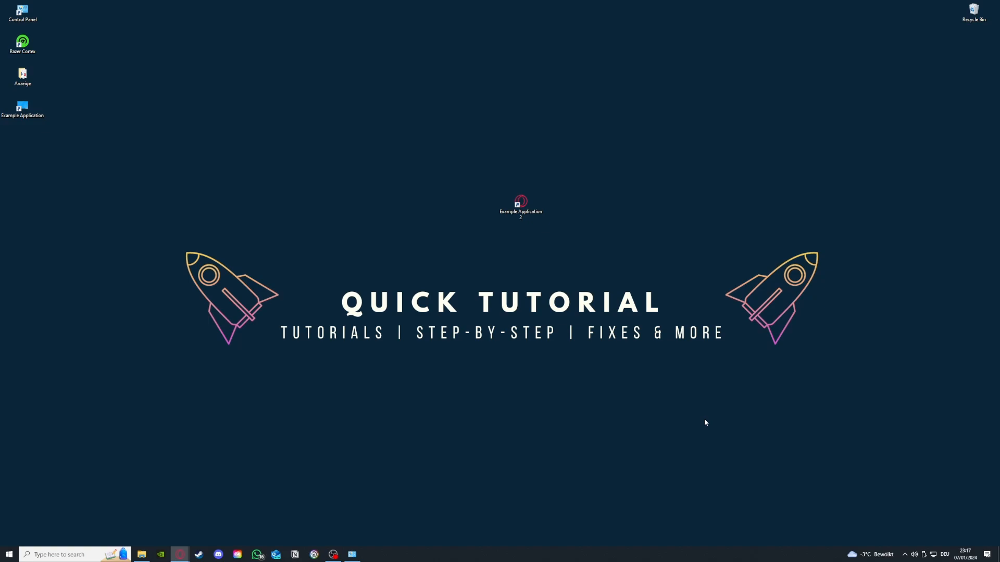
- Open Administrative Tools from Control Panel's System and Security page and place its window beside the Control Panel window
left_click(352, 555)
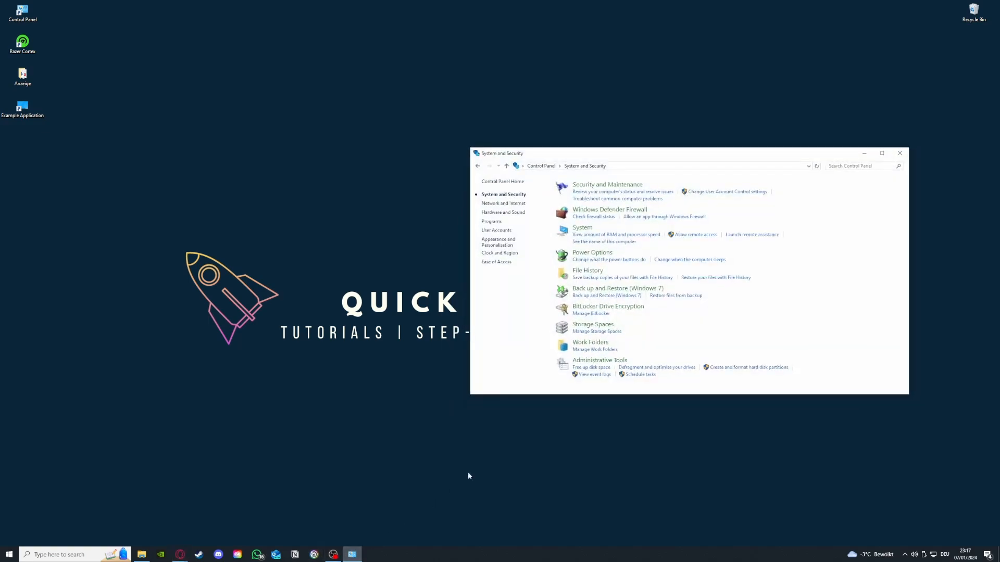
mouse_move(592, 362)
left_mouse_down()
mouse_move(515, 357)
mouse_move(459, 373)
mouse_move(579, 365)
left_mouse_up()
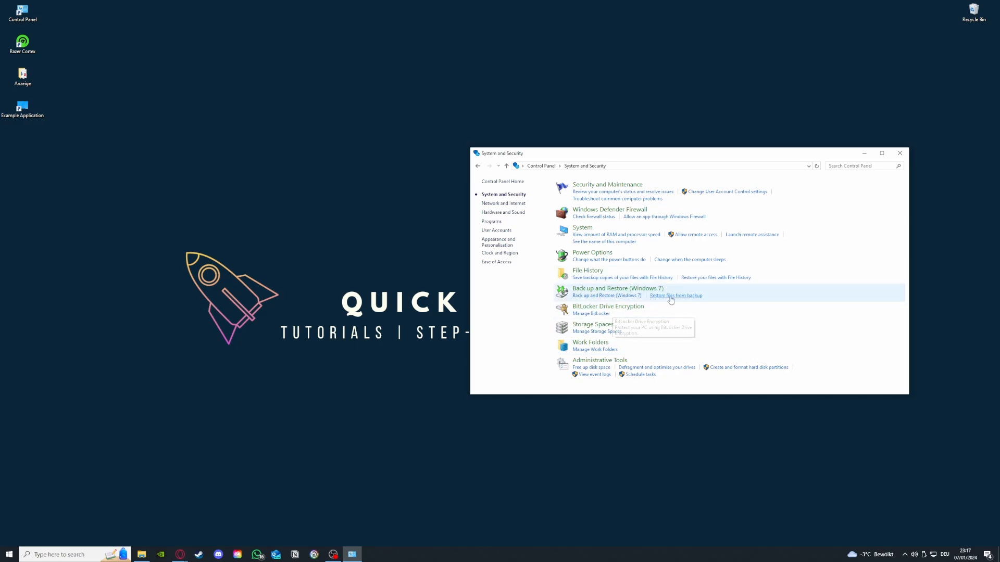
left_click(618, 361)
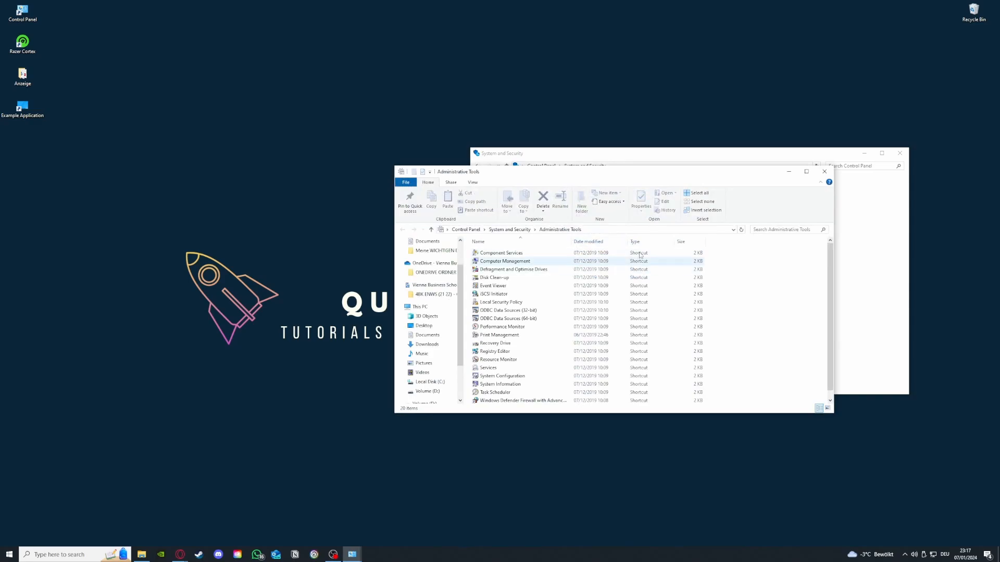
left_click_drag(620, 175, 249, 116)
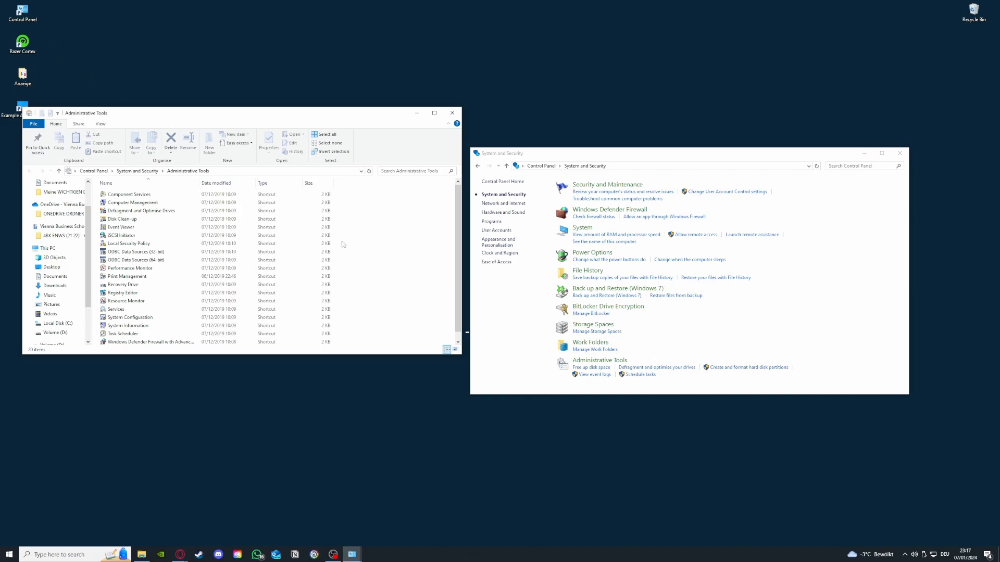
left_click(80, 556)
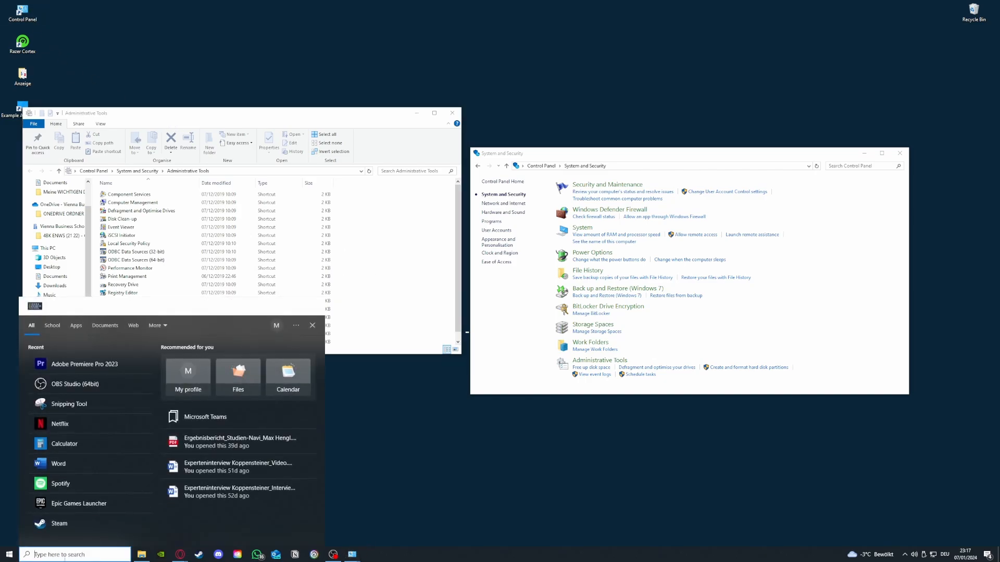
left_click(359, 450)
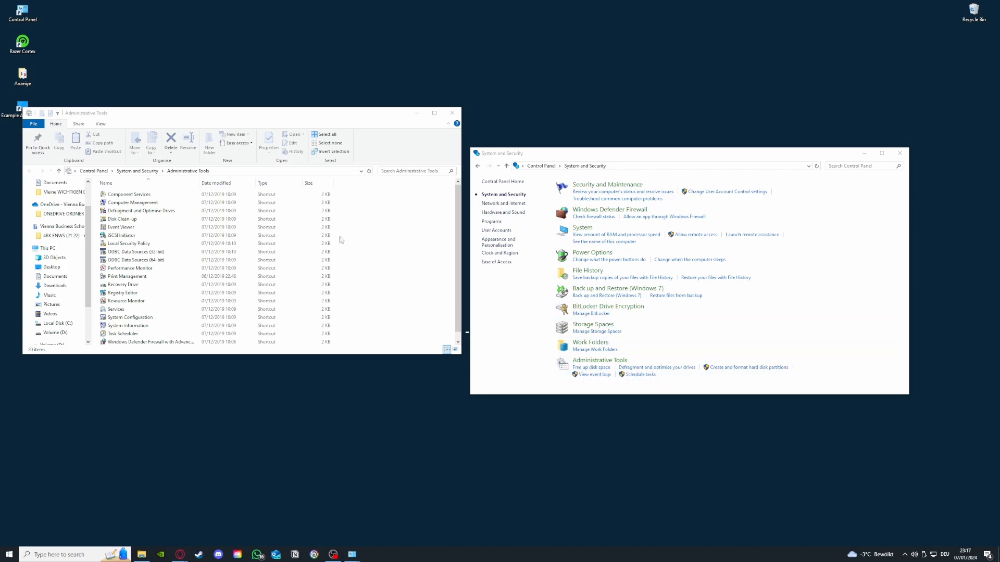
- Check the drives offered by Disk Clean-up, and close it along with the Administrative Tools and Control Panel windows
double_click(122, 219)
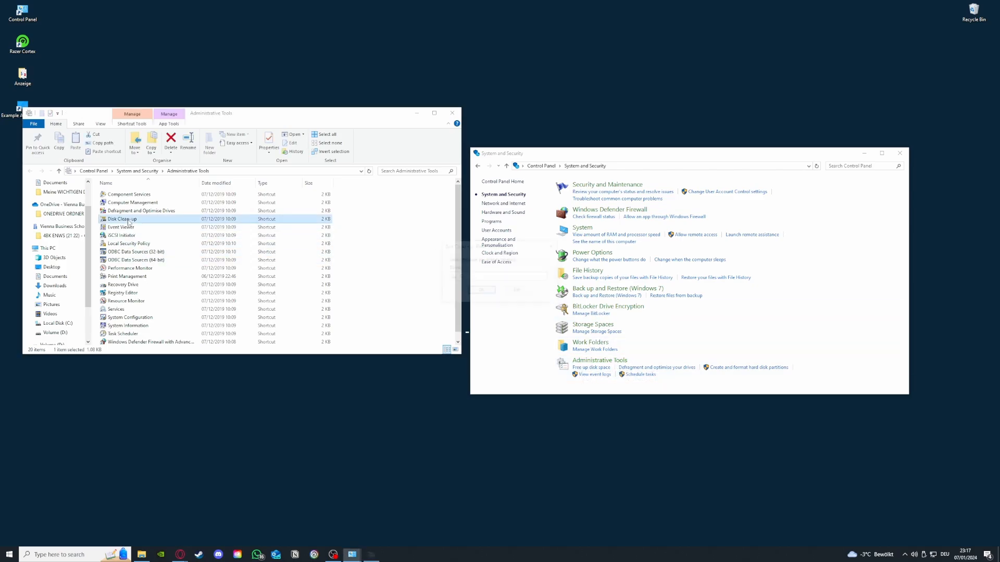
left_click(499, 278)
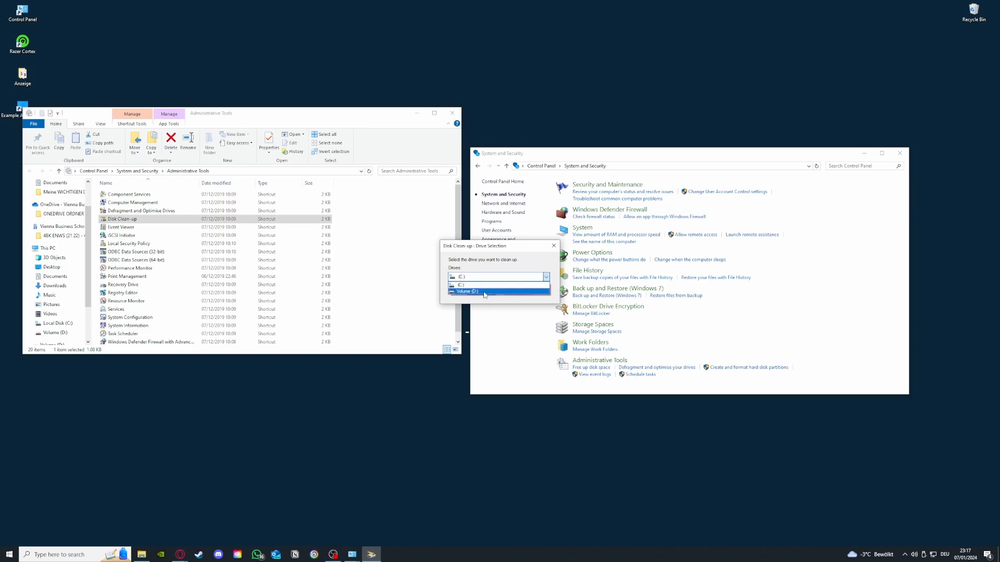
left_click(545, 276)
left_click(554, 246)
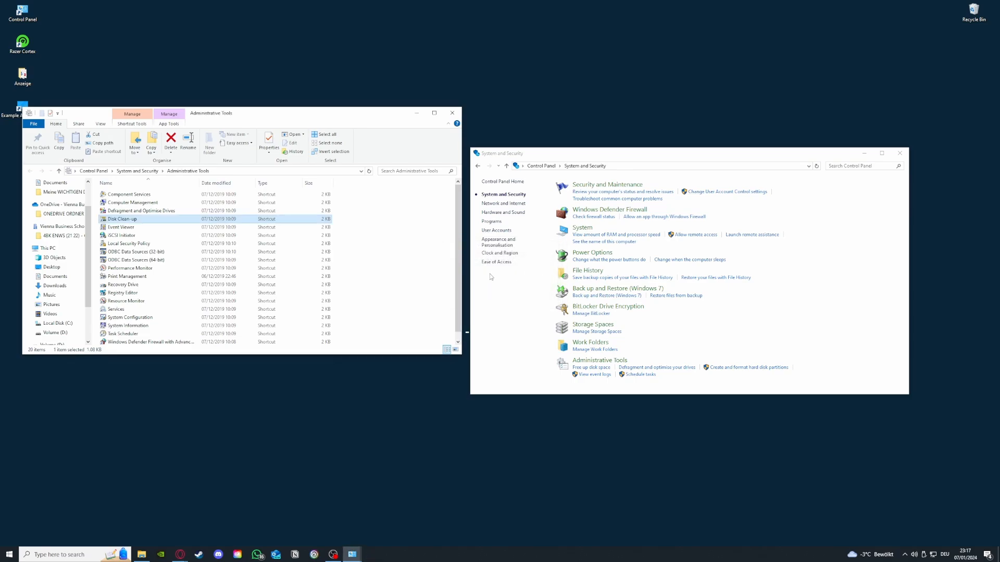
left_click(452, 113)
left_click(900, 153)
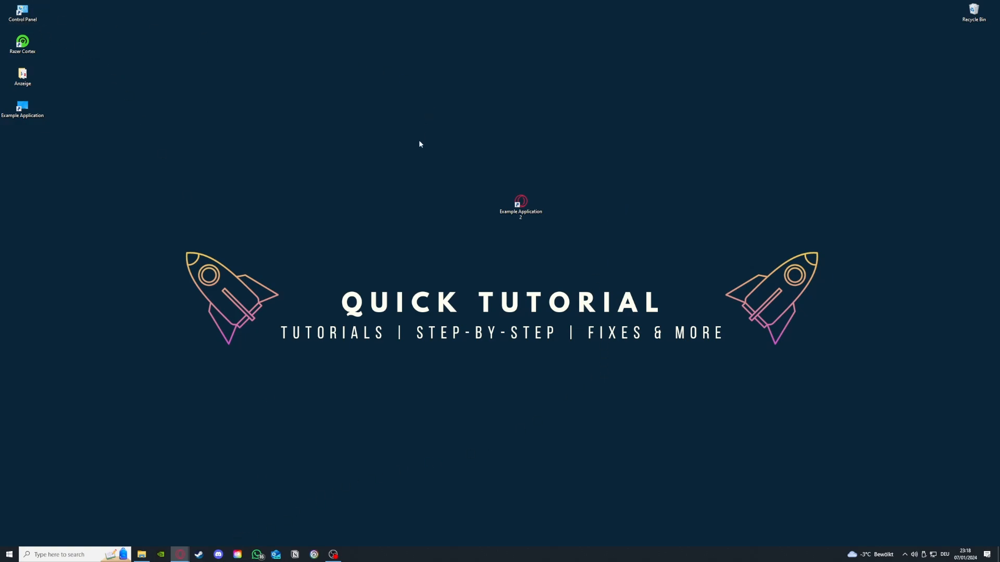
- Browse the installed programs in Control Panel's Programs and Features and check the uninstall option for Microsoft Teams without running it
double_click(38, 14)
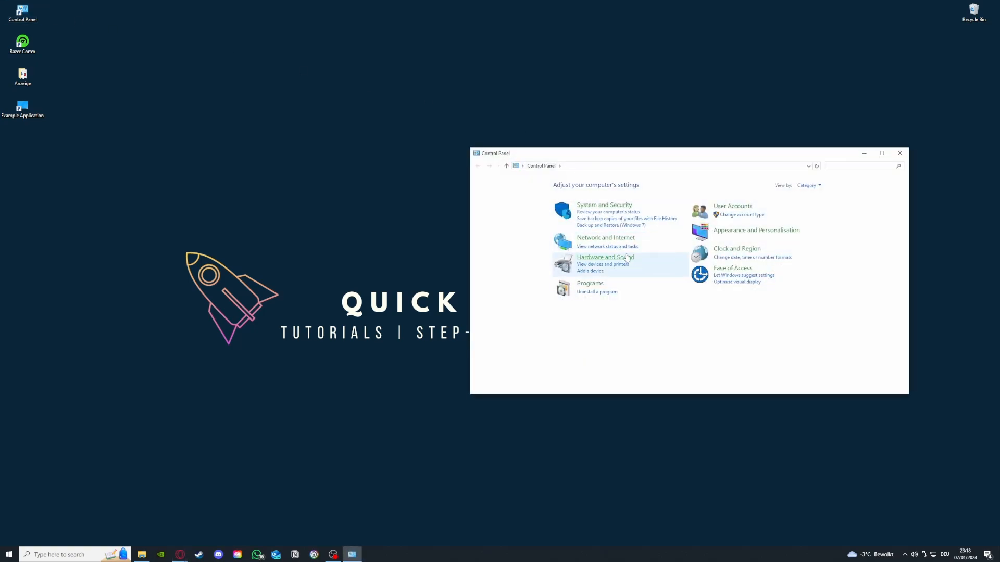
left_click(598, 293)
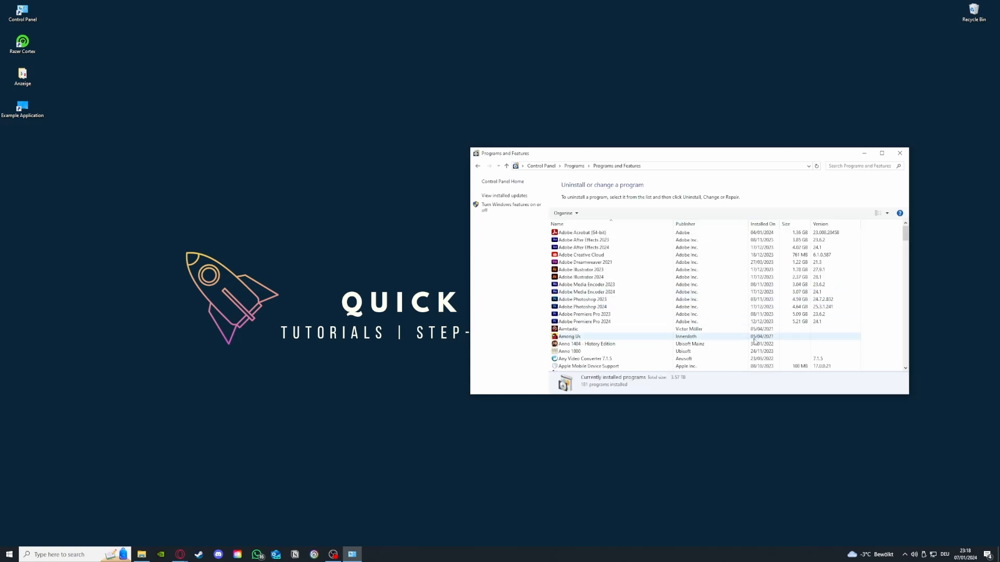
scroll(724, 326, "down", 15)
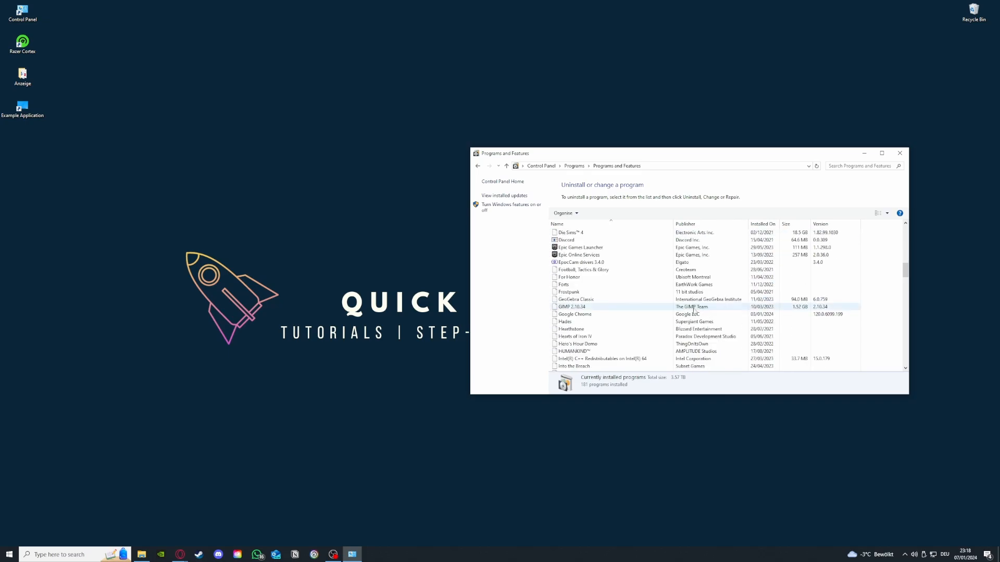
scroll(694, 311, "down", 10)
scroll(647, 315, "up", 5)
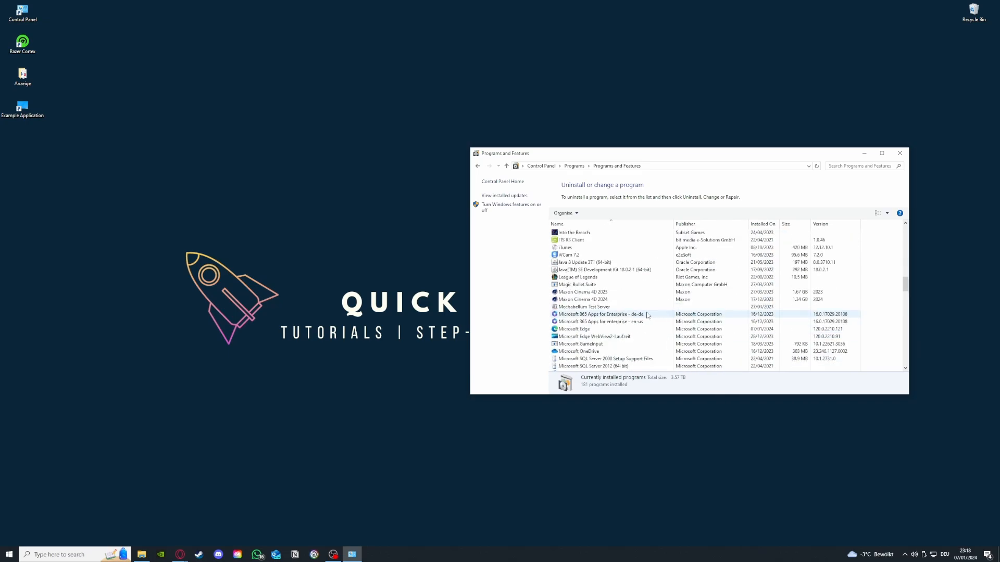
scroll(647, 315, "down", 3)
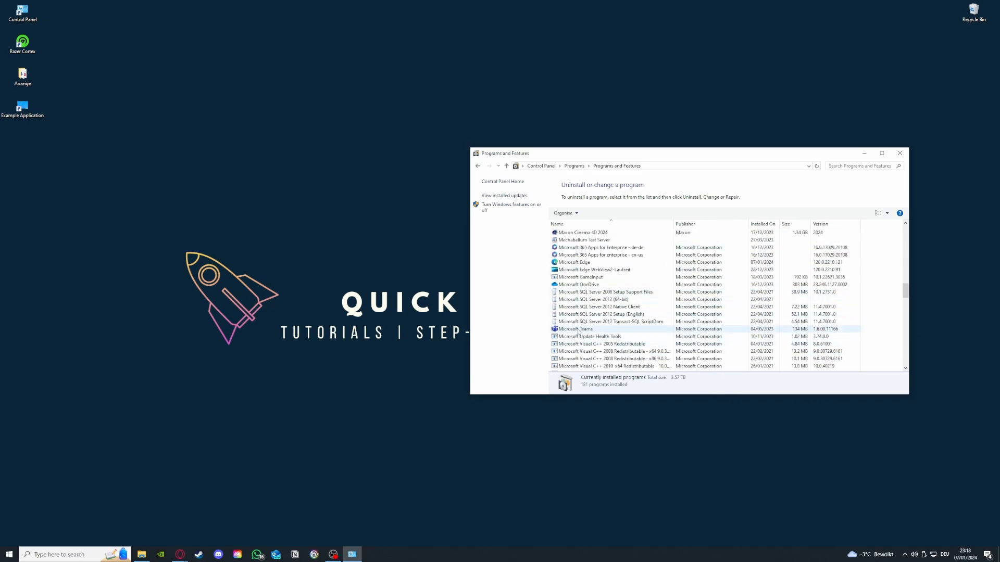
left_click(578, 330)
right_click(578, 331)
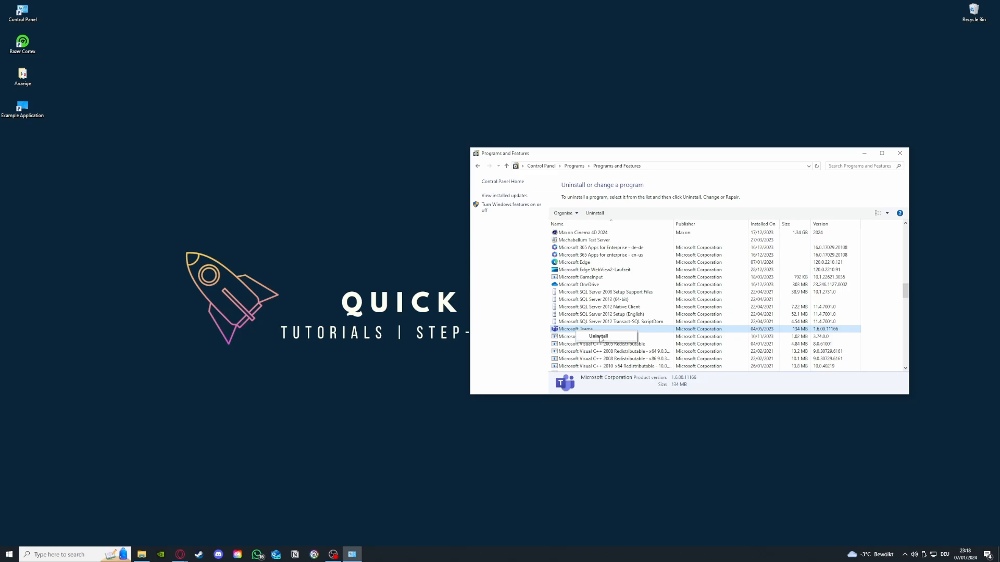
left_click(498, 269)
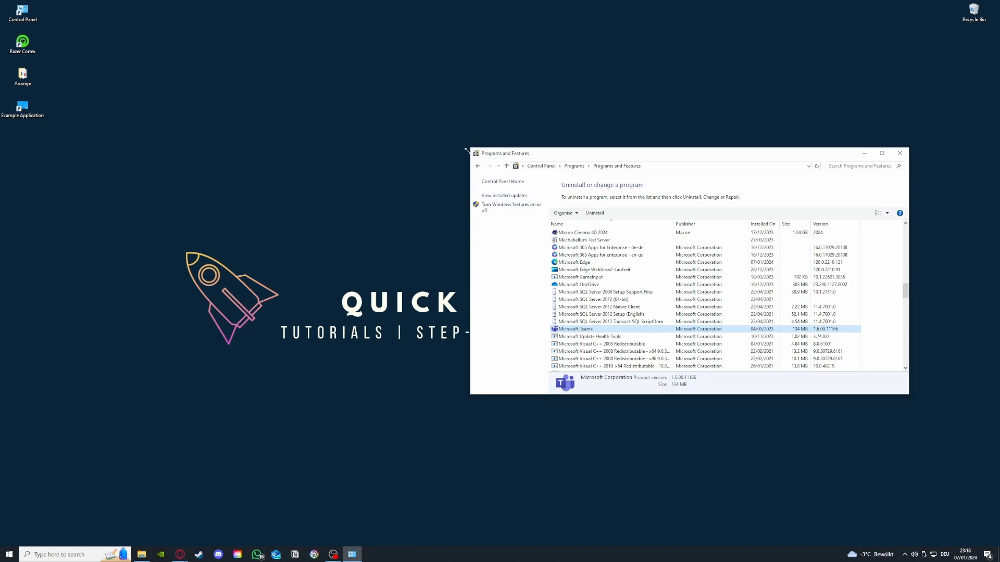
- Return to the Control Panel home page, search for "window" and open Windows Defender Firewall
left_click(477, 166)
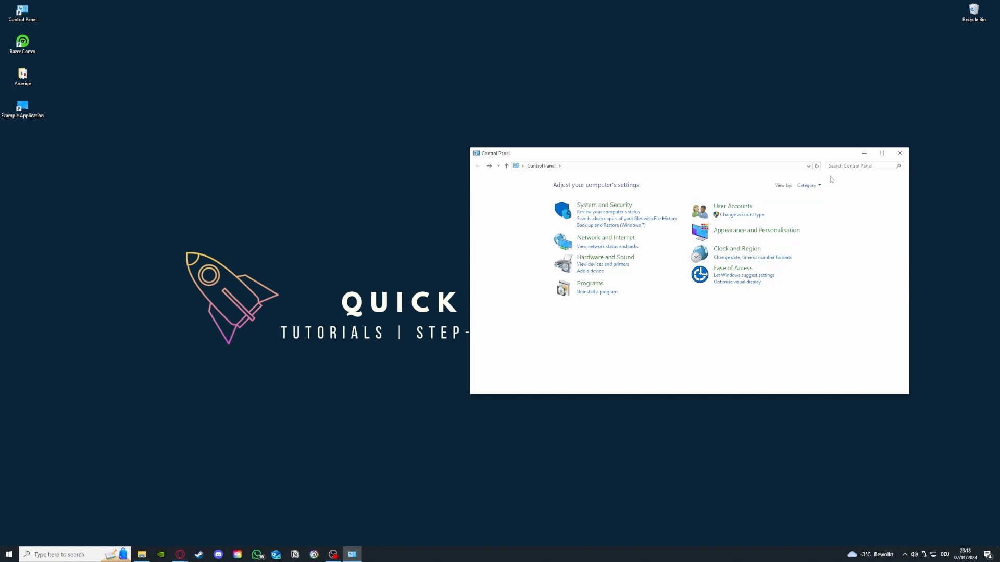
type("window")
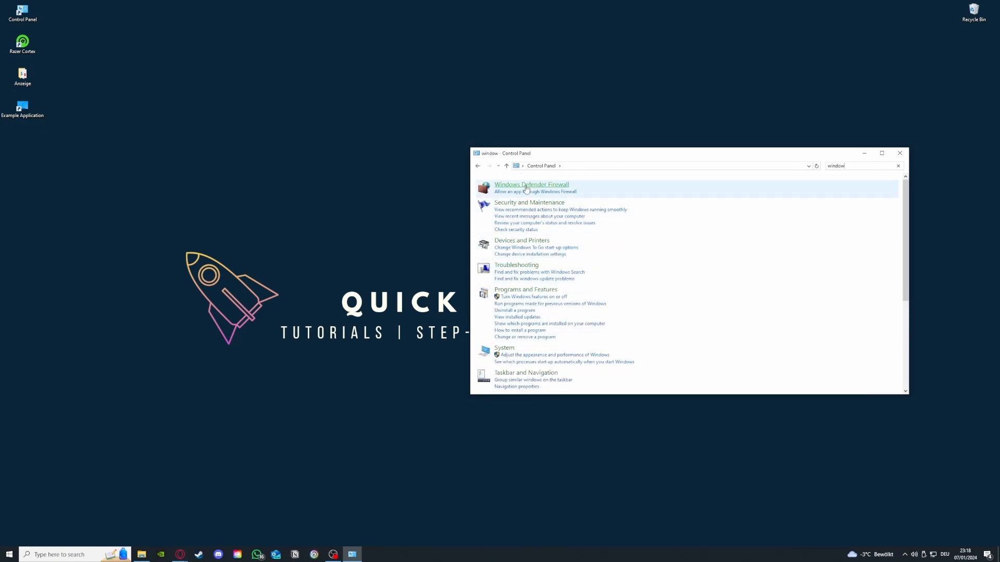
left_click(532, 185)
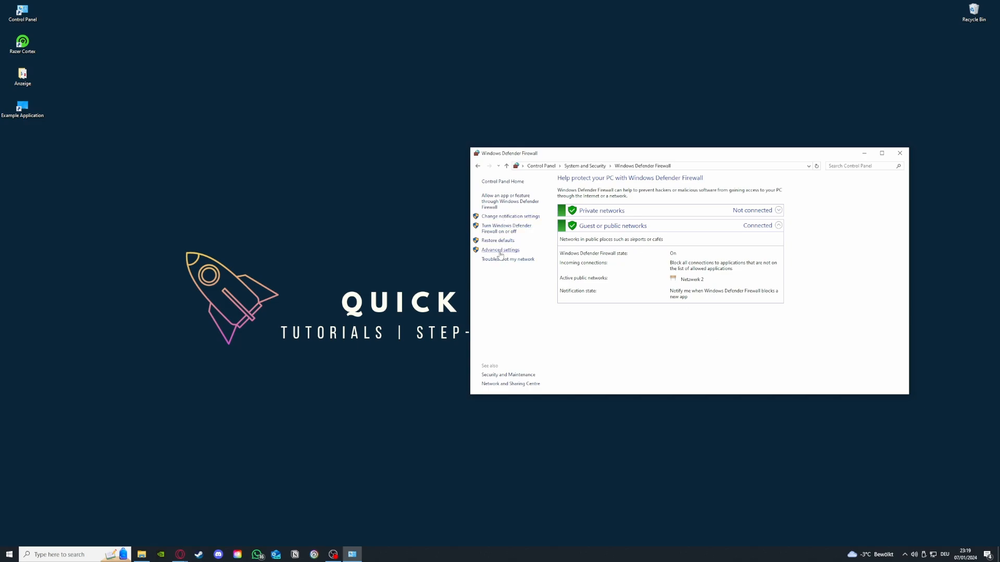
- Review the apps allowed through Windows Defender Firewall and their private and public permissions, and return to the firewall overview
left_click(501, 201)
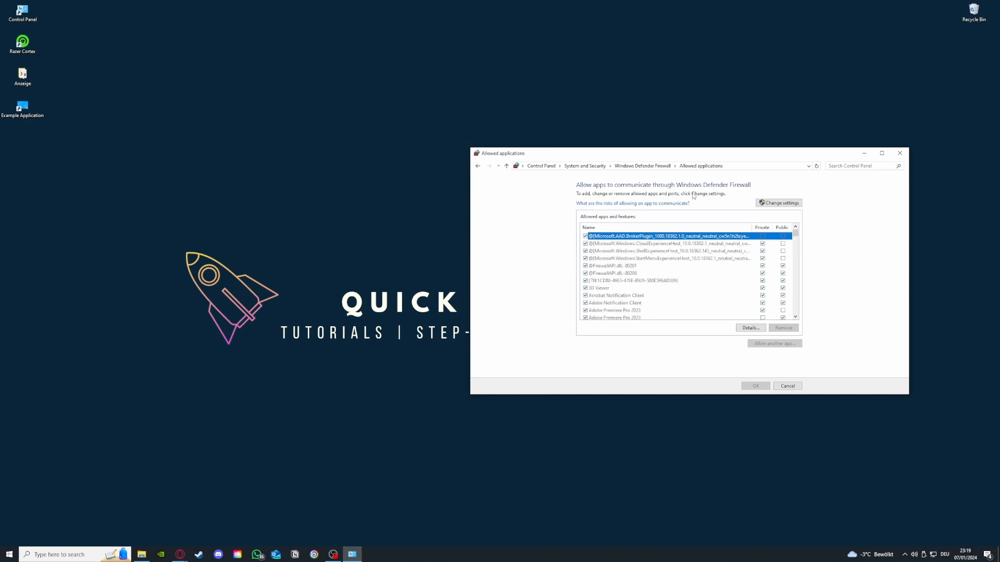
left_click(478, 166)
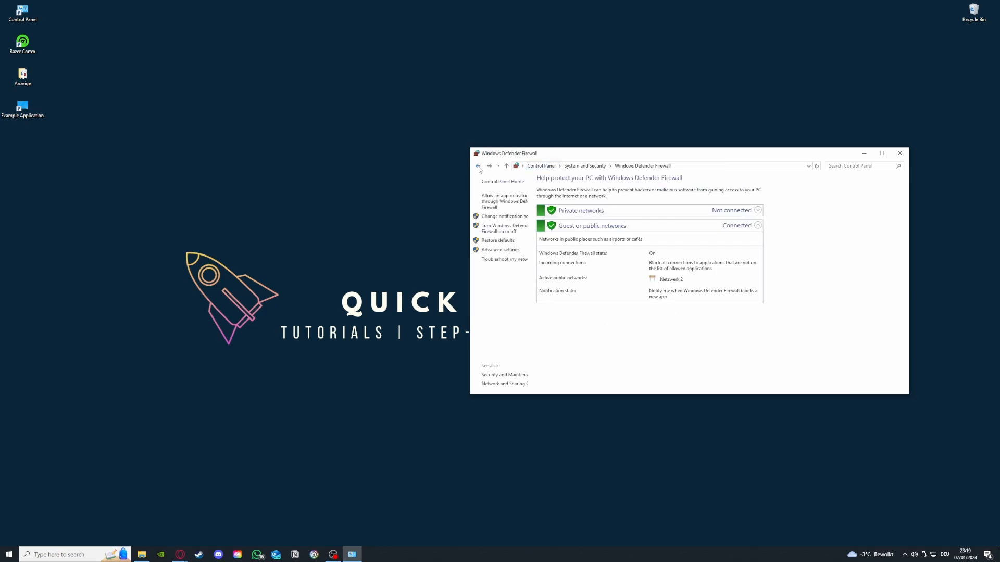
left_click(501, 202)
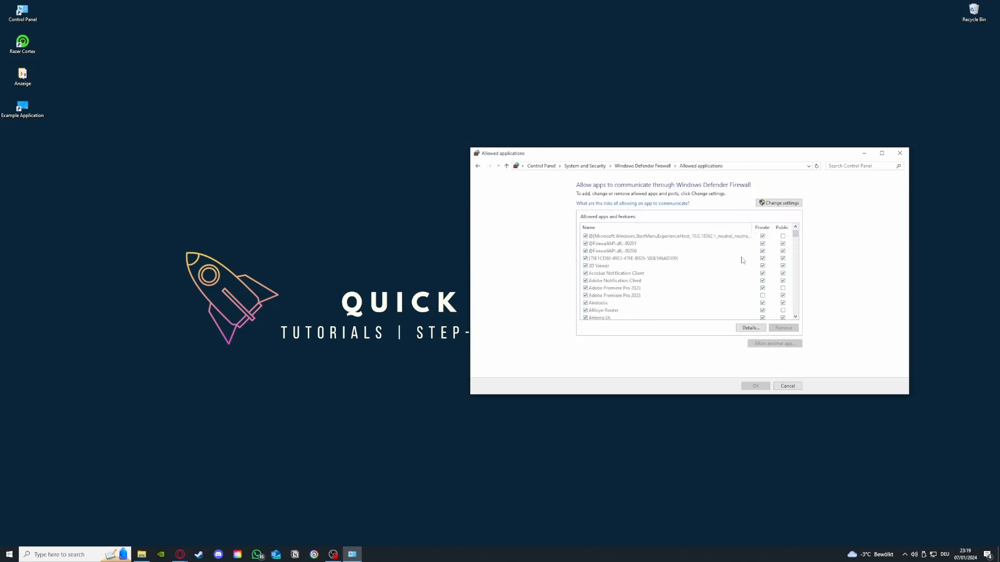
scroll(741, 260, "down", 10)
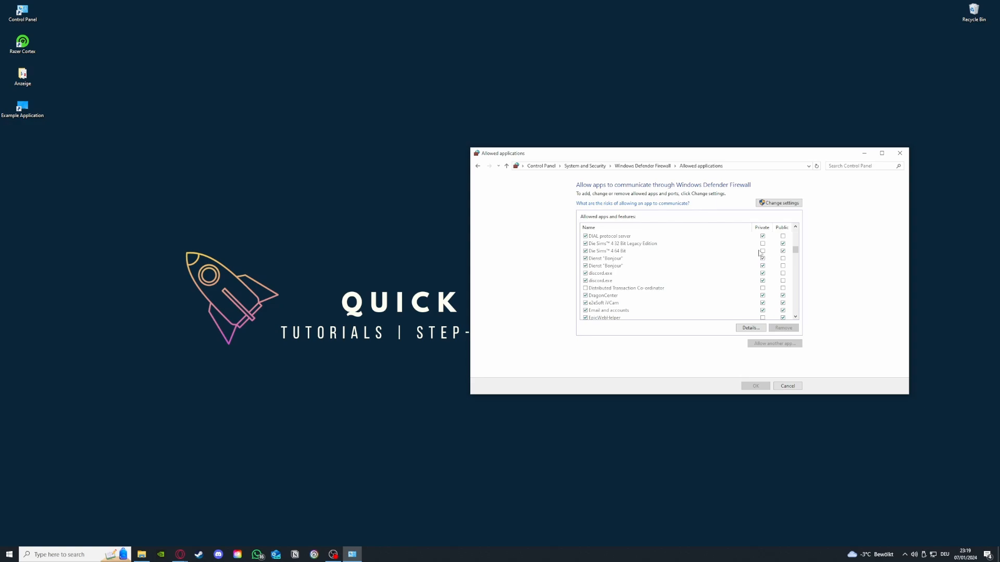
left_click(478, 167)
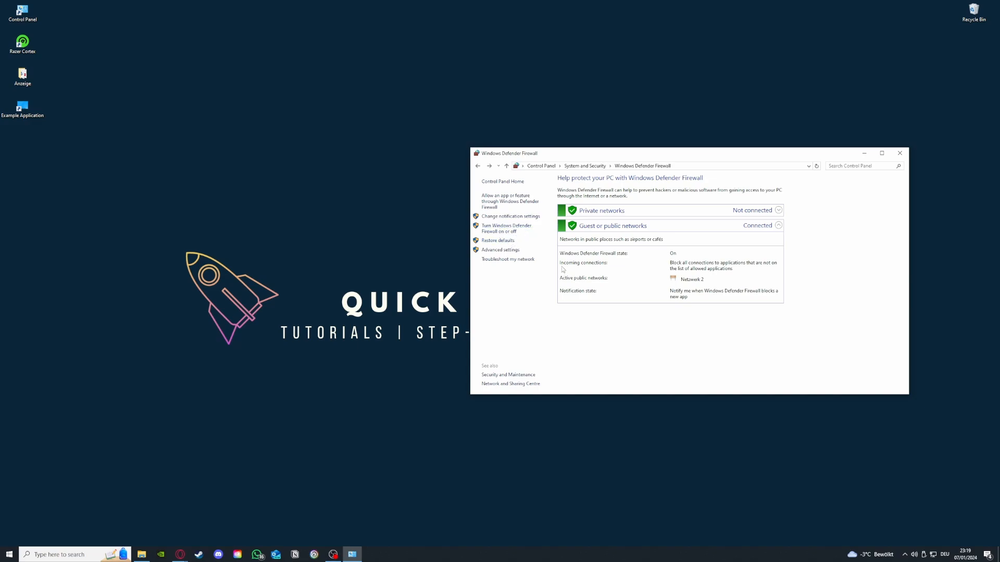
- Open the firewall's advanced settings, compare the inbound and outbound rules, and browse the inbound rules
left_click(500, 250)
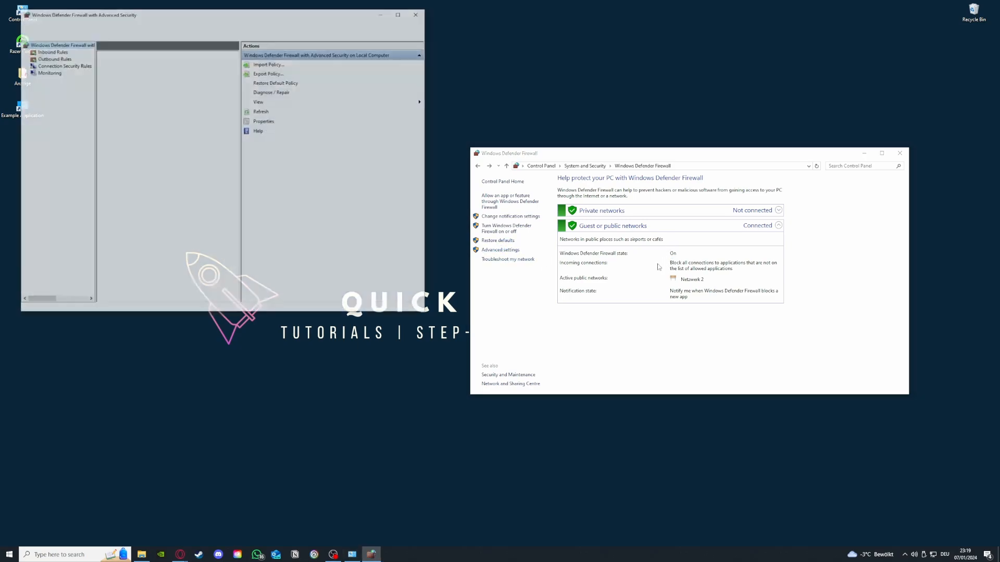
scroll(154, 121, "down", 3)
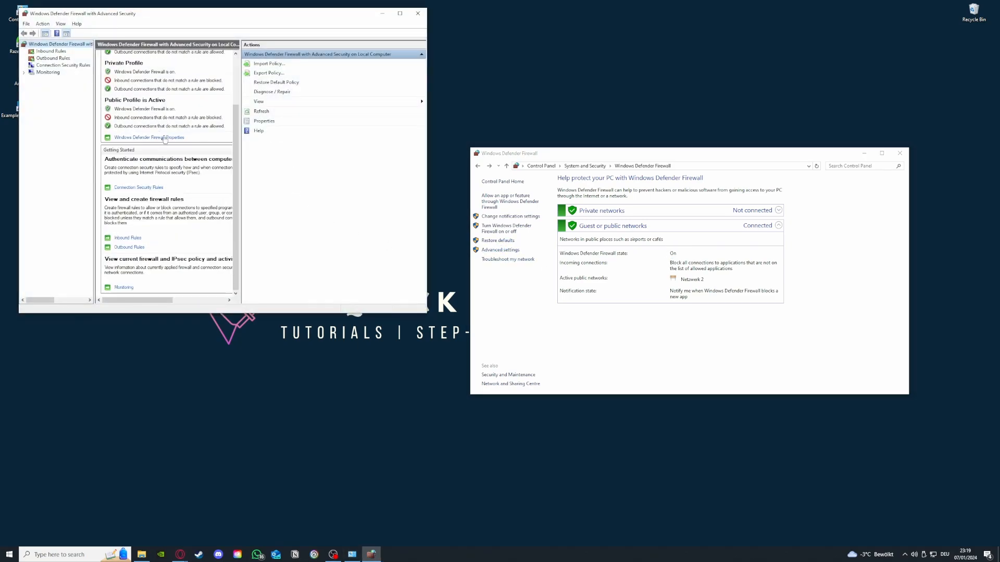
left_click(51, 52)
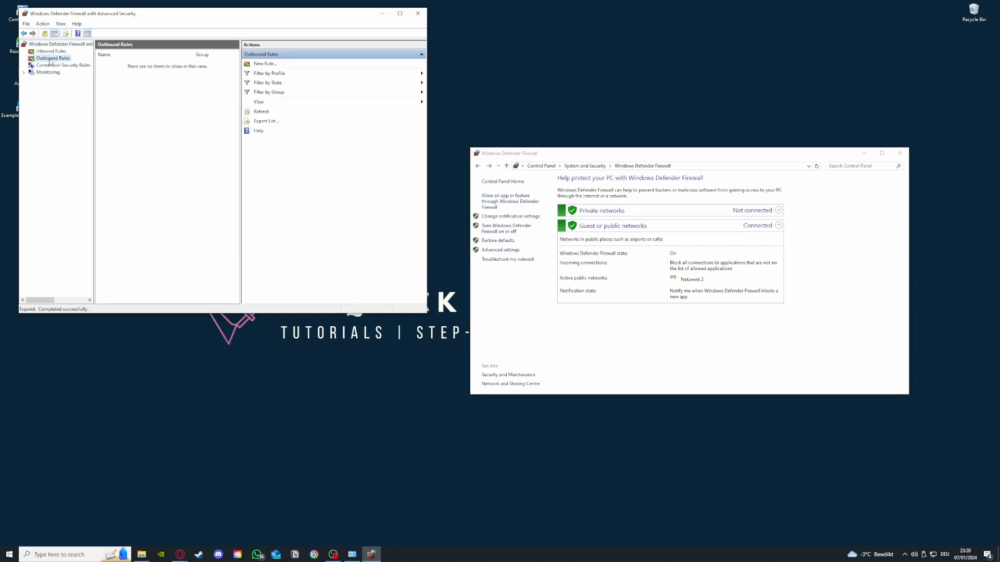
left_click(53, 58)
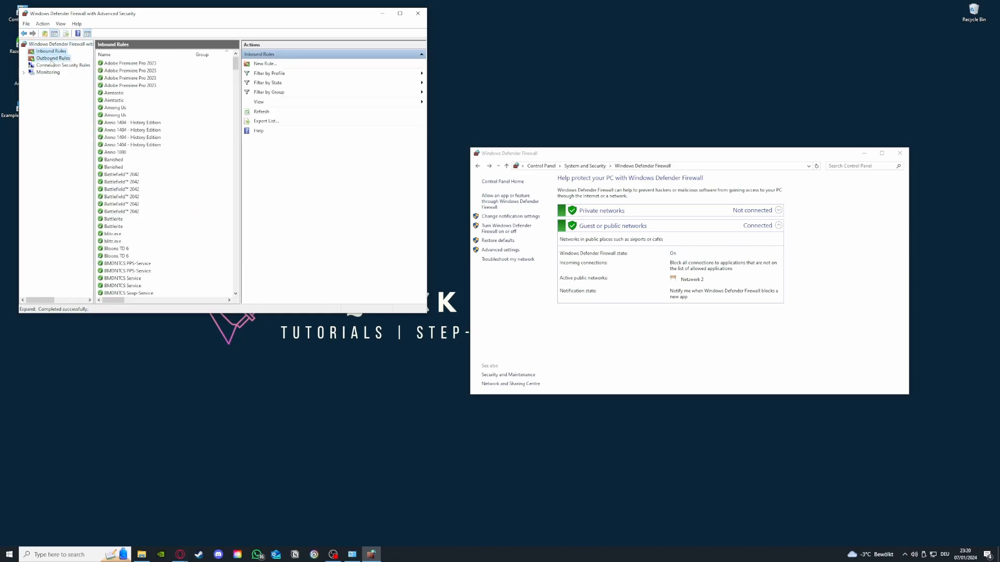
left_click(51, 52)
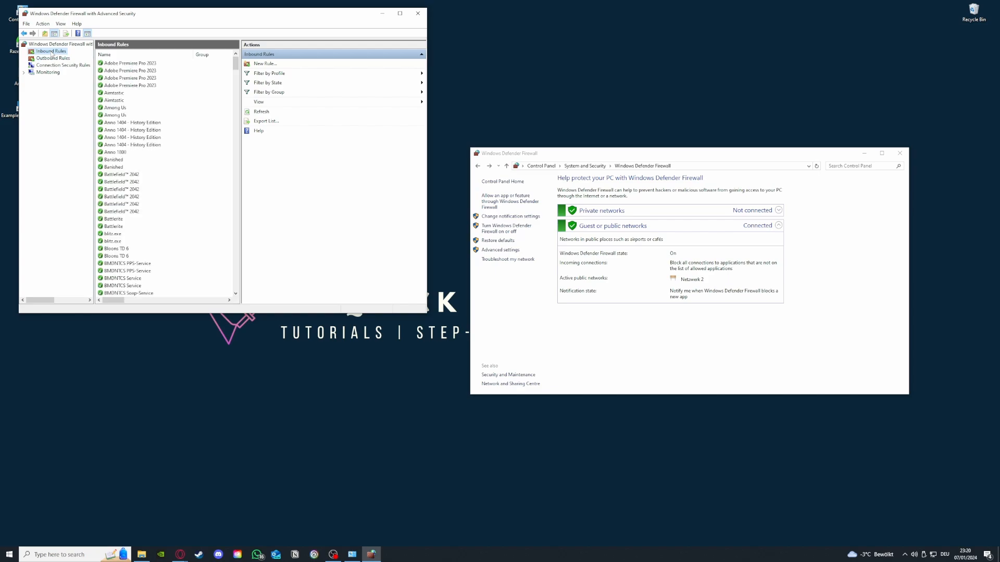
scroll(163, 156, "down", 4)
scroll(163, 156, "down", 10)
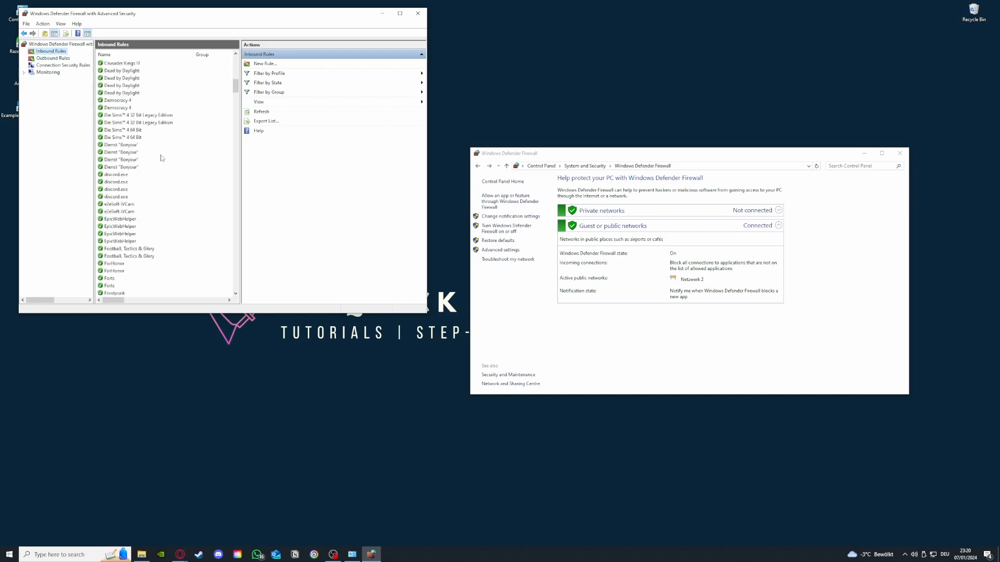
- View the rule types in the New Inbound Rule Wizard, close it without creating a rule, and browse further inbound rules
left_click(280, 64)
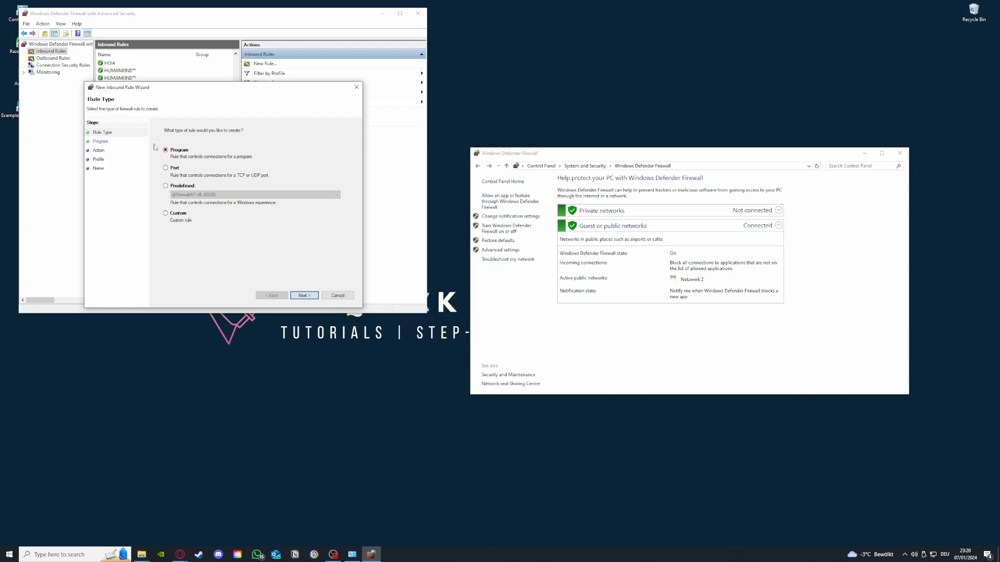
left_click(360, 89)
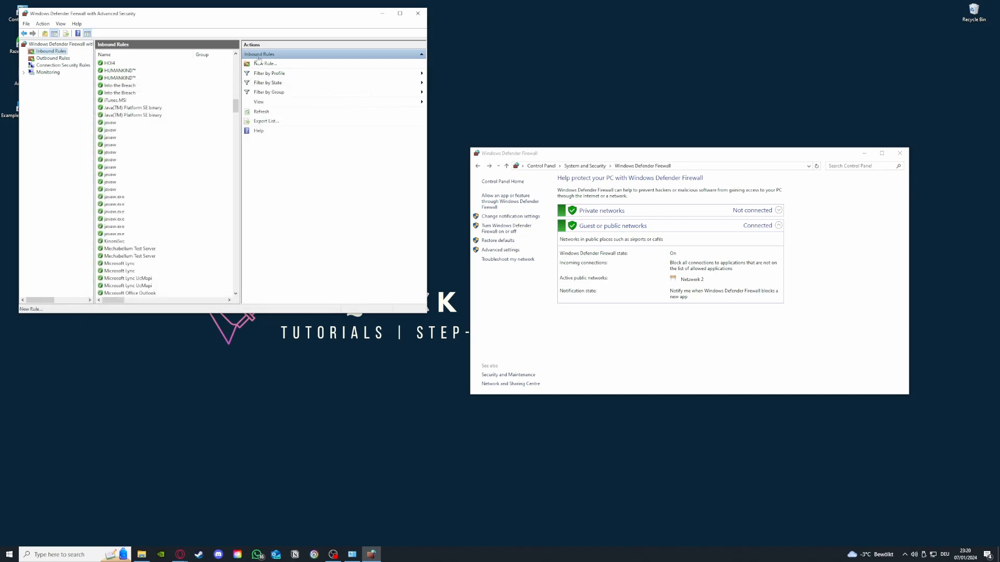
scroll(184, 251, "down", 15)
scroll(184, 251, "down", 8)
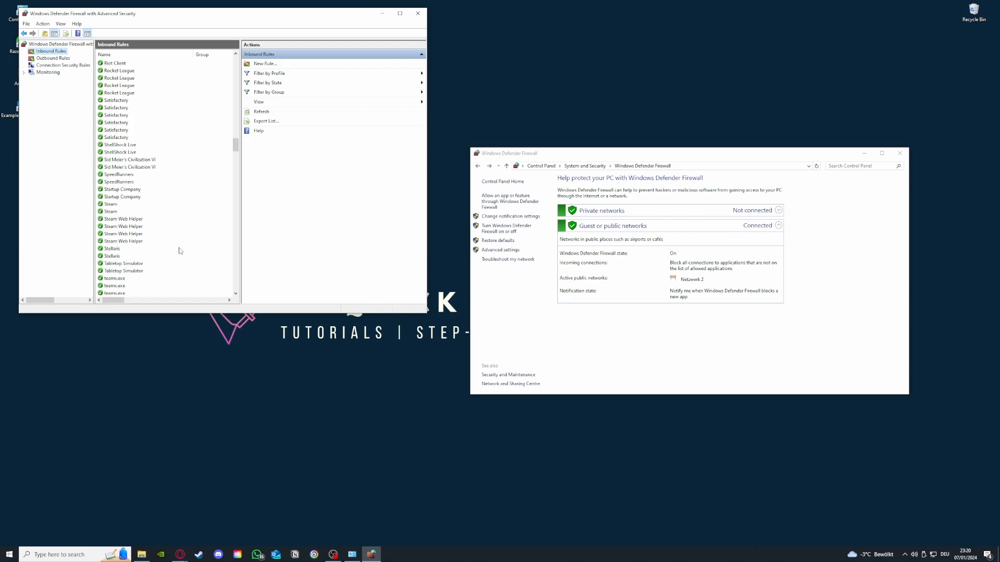
- Switch between the outbound and inbound rules, ending on the outbound rules list
left_click(53, 58)
left_click(52, 52)
left_click(53, 58)
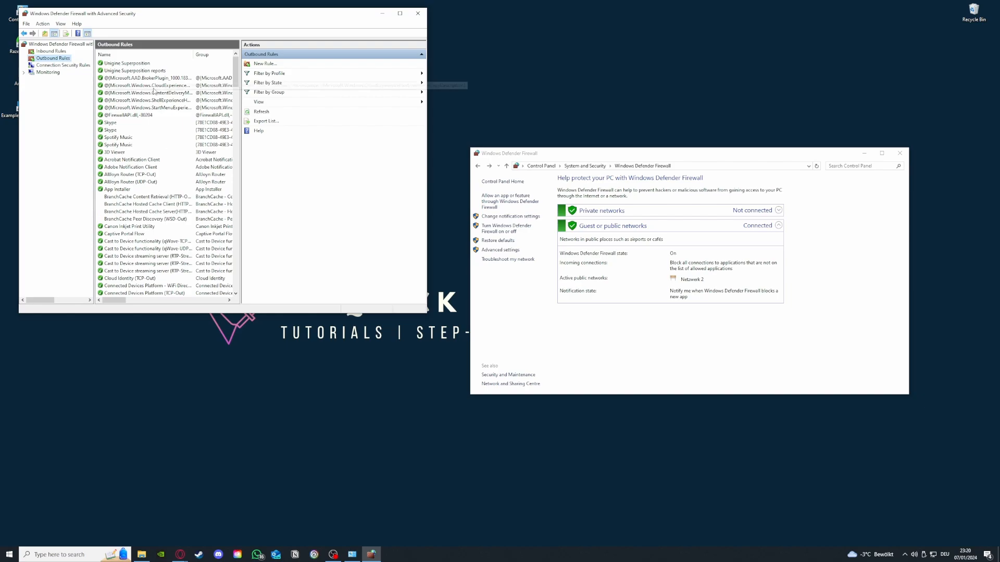
- Browse the outbound firewall rules, check the inbound rules list, and return to the outbound rules
left_click_drag(236, 73, 237, 278)
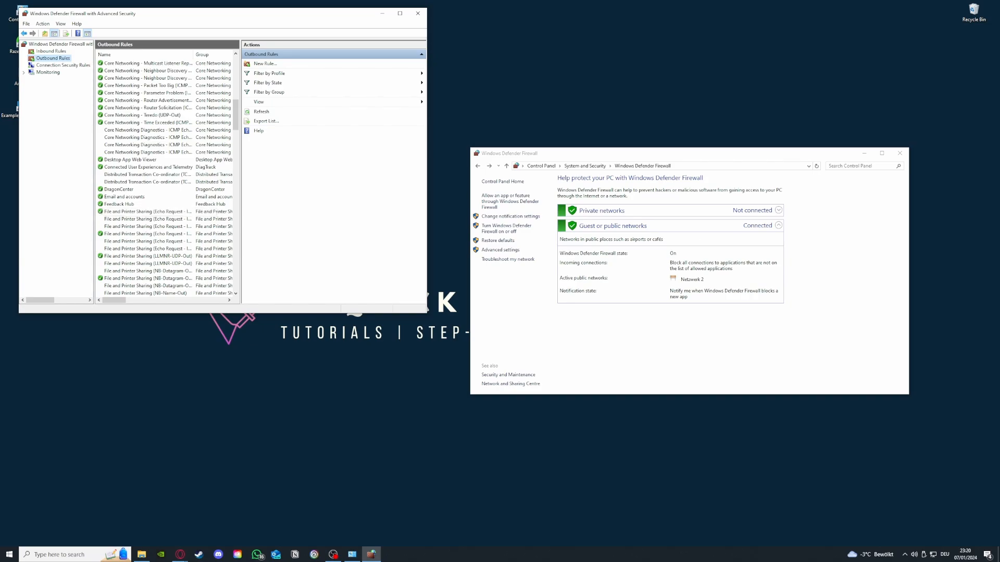
left_click(180, 555)
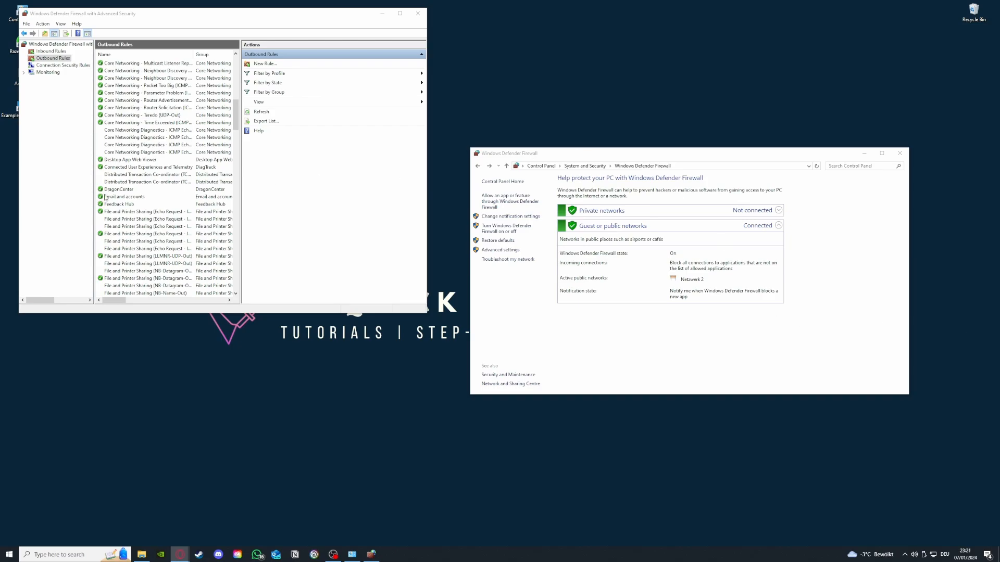
scroll(166, 219, "up", 10)
scroll(166, 218, "up", 3)
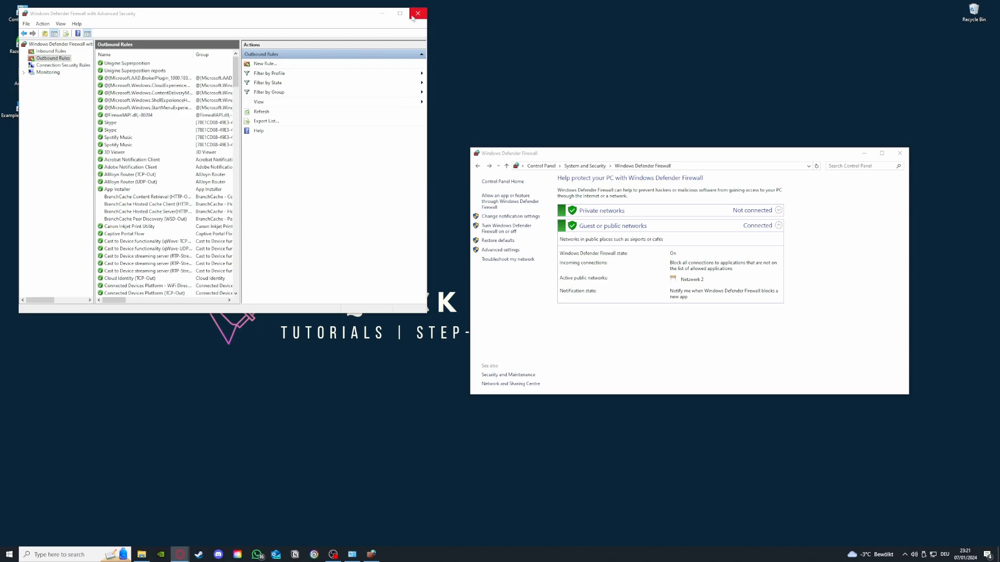
left_click(45, 52)
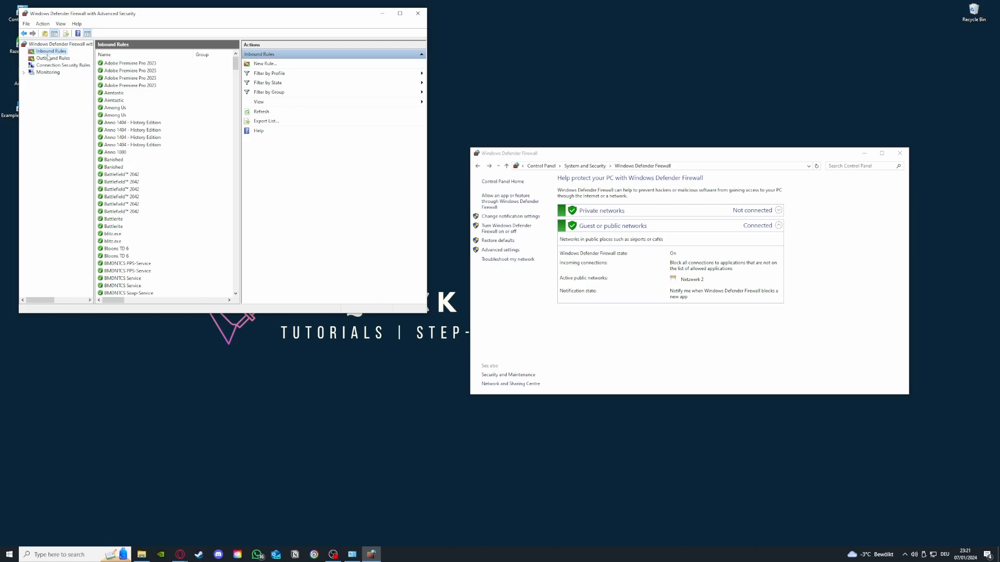
left_click(49, 59)
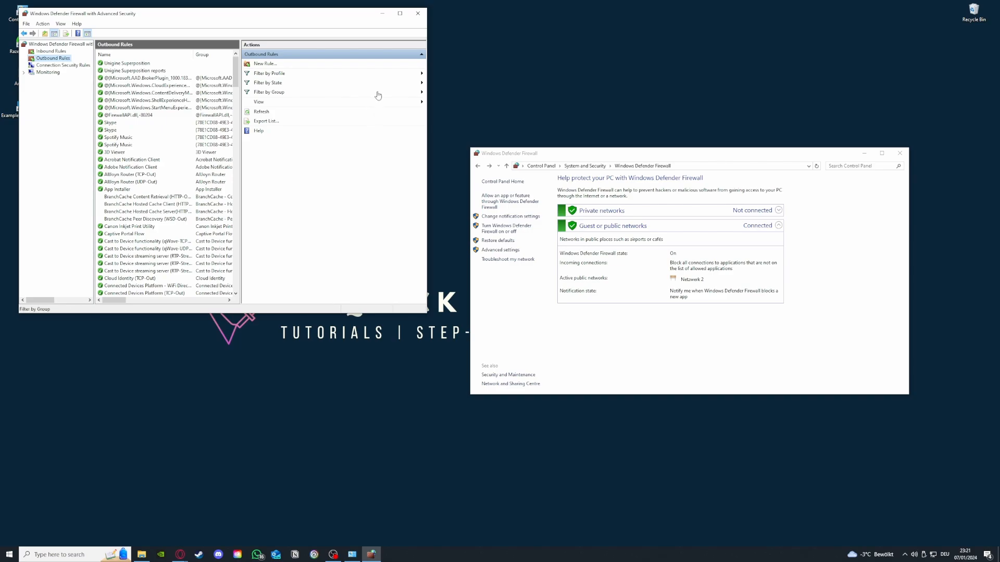
- Close both firewall windows, reposition the Example Application 2 shortcut on the desktop, and deselect it
left_click(418, 13)
left_click(899, 154)
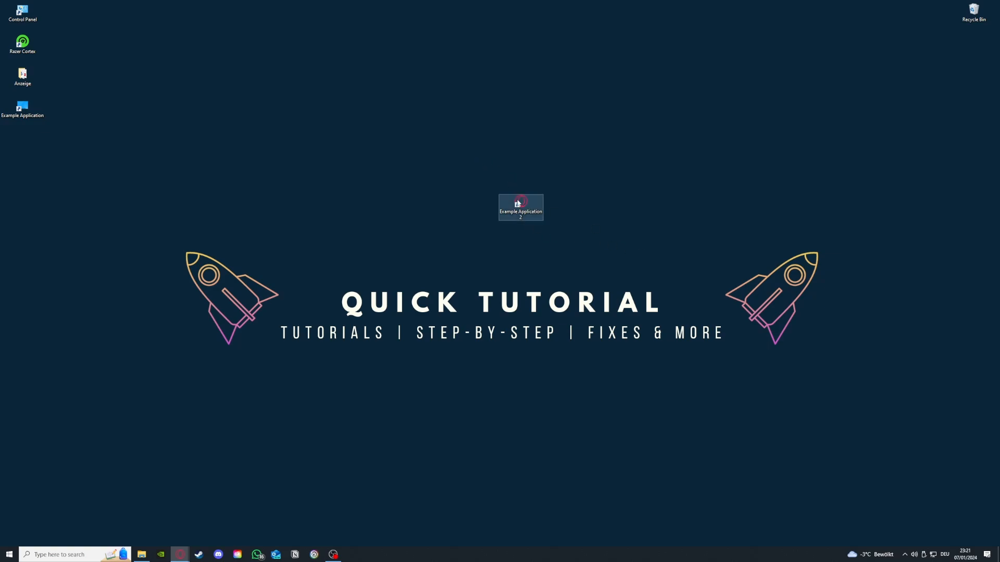
left_click_drag(521, 203, 385, 170)
left_click(626, 236)
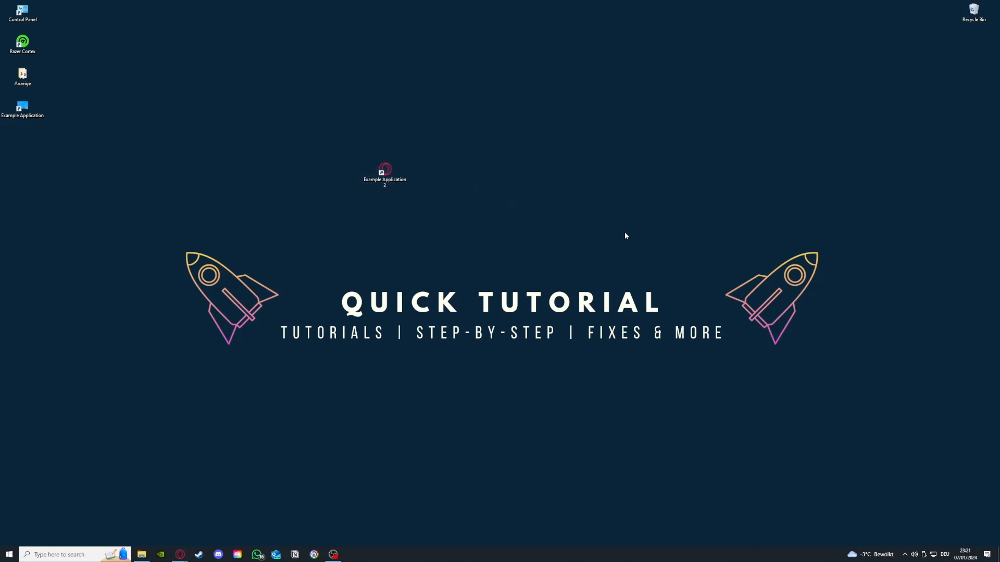